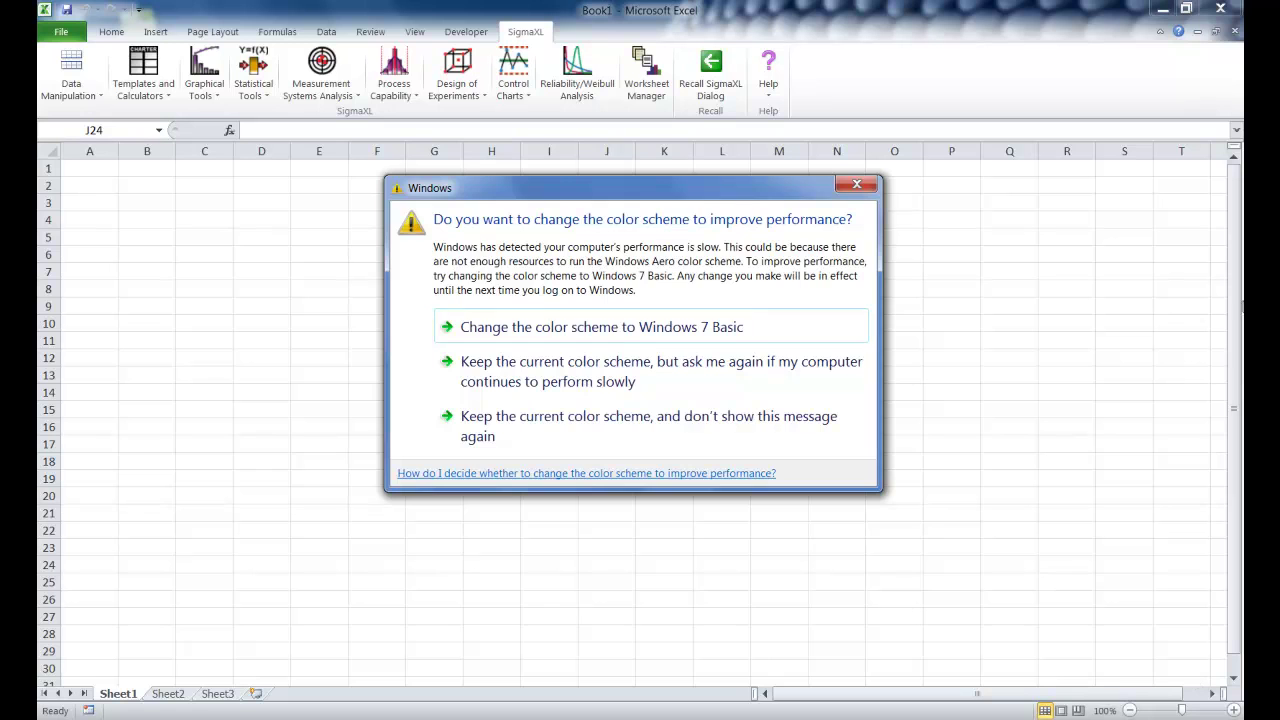
Step: Close the Windows colour-scheme warning to reveal the blank Book1 workbook
left_click(874, 187)
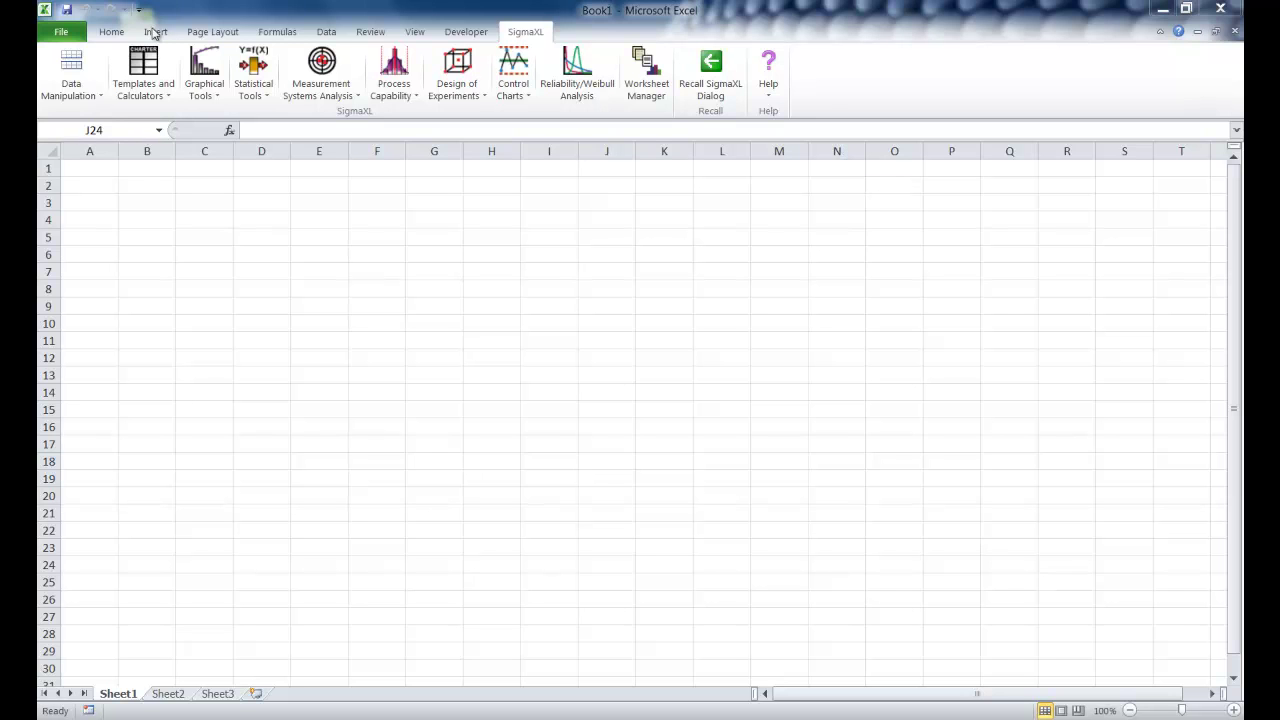
Step: Open the Nonnormal Cycle Time2 workbook from the SigmaXL Sample Data folder
left_click(77, 35)
left_click(85, 108)
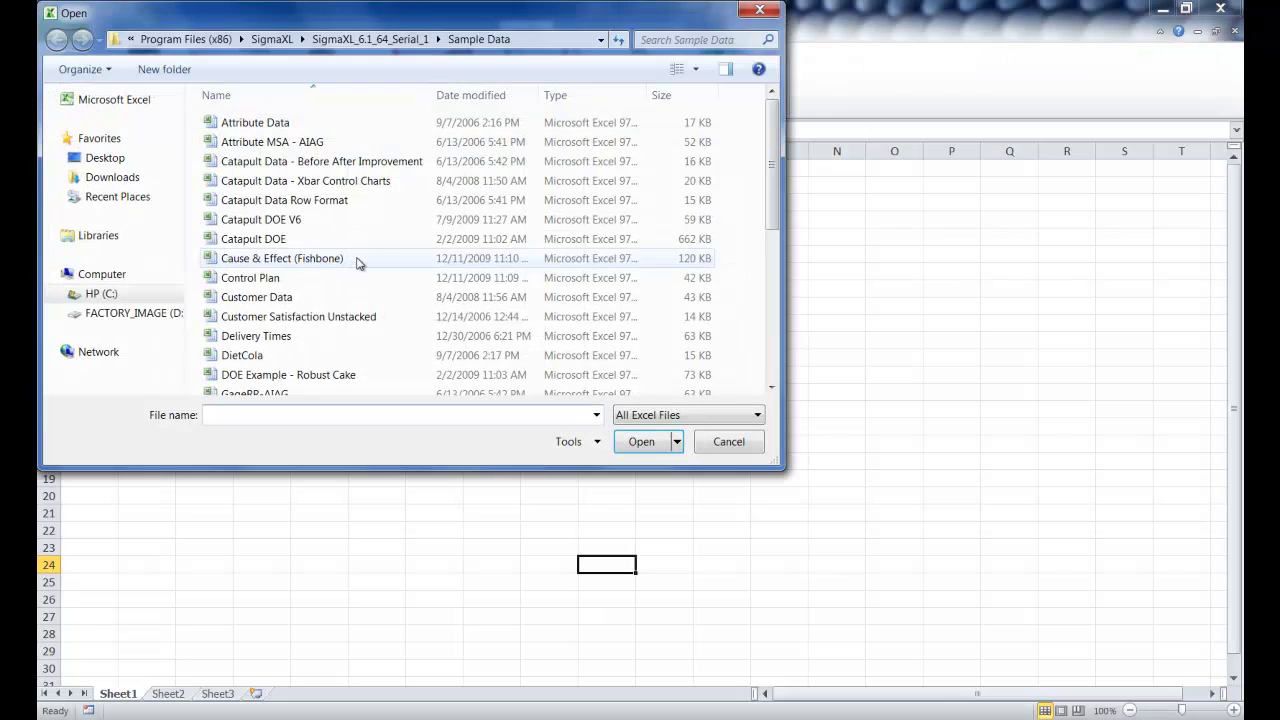
left_click_drag(776, 164, 773, 309)
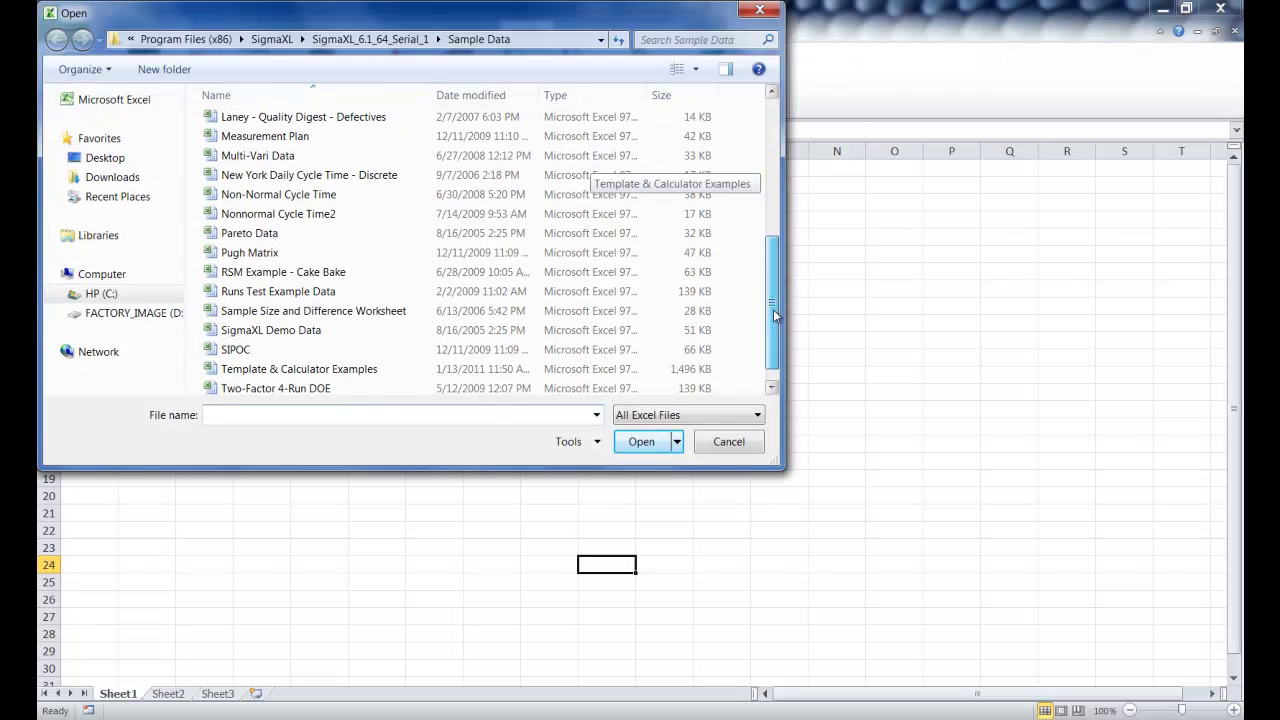
double_click(278, 213)
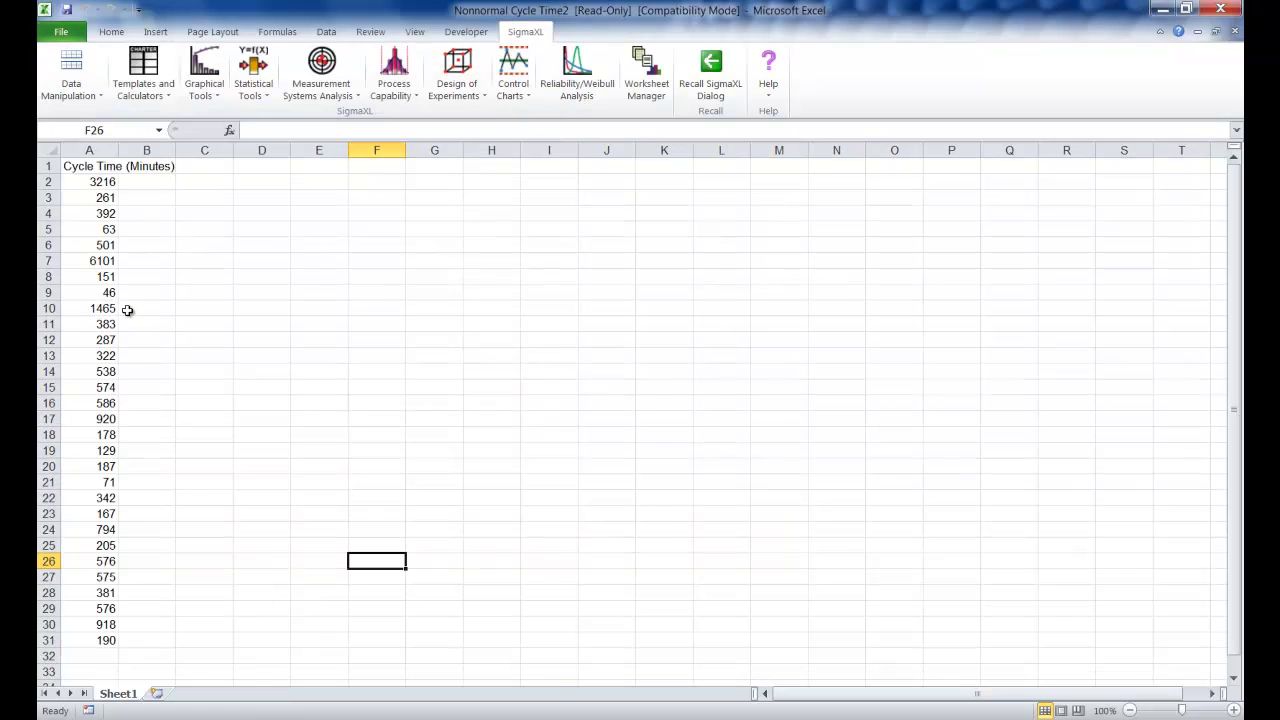
Step: Build a histogram with descriptive statistics for Cycle Time (Minutes) from the entire table, then return to Sheet1
left_click(204, 88)
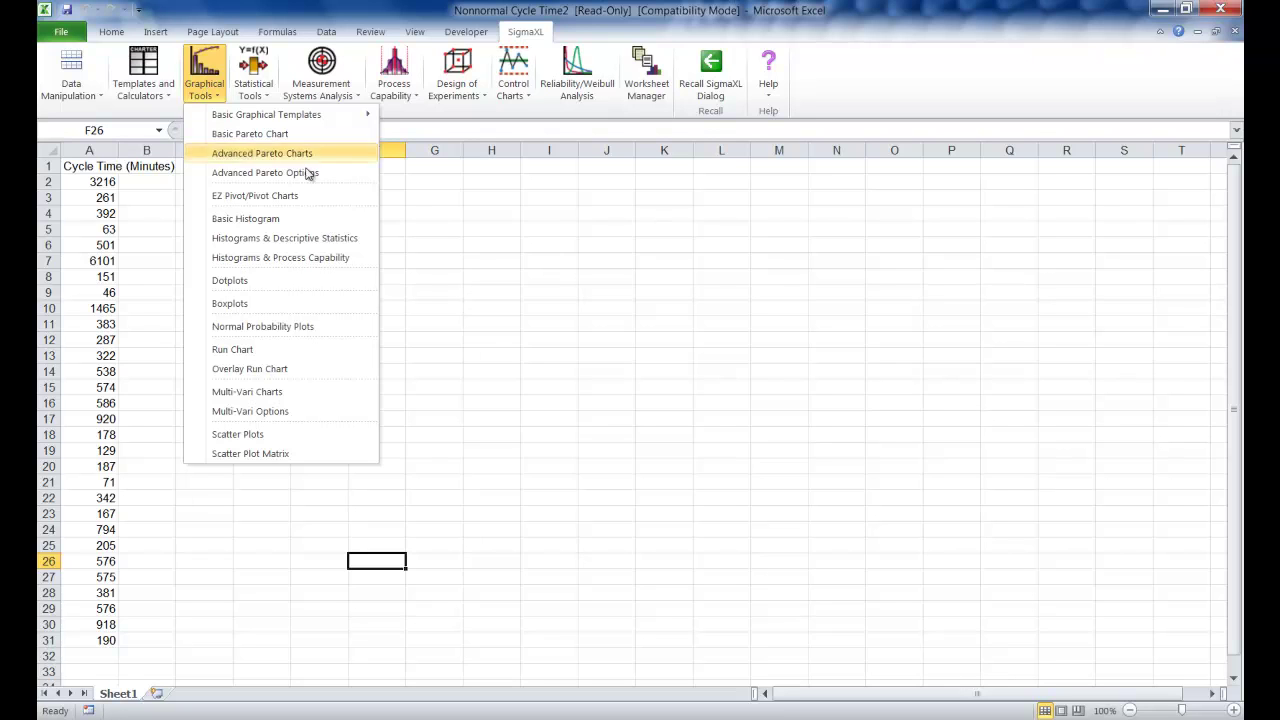
left_click(323, 244)
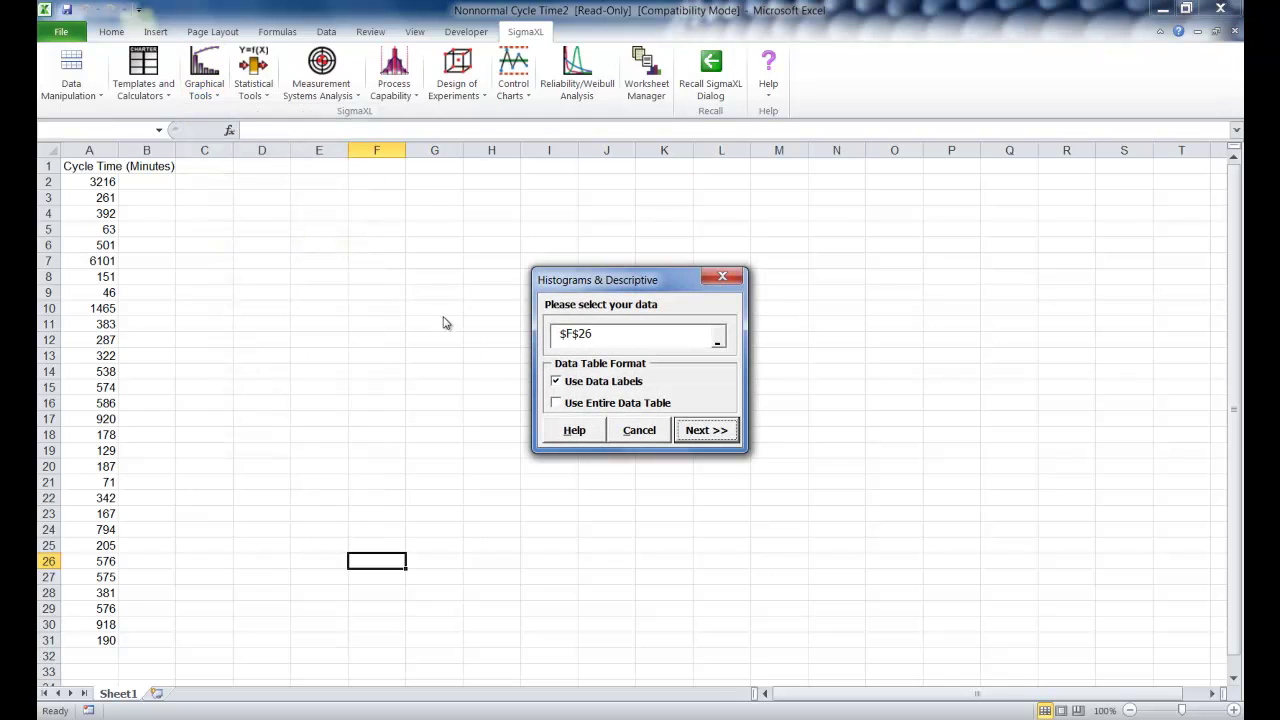
left_click(606, 408)
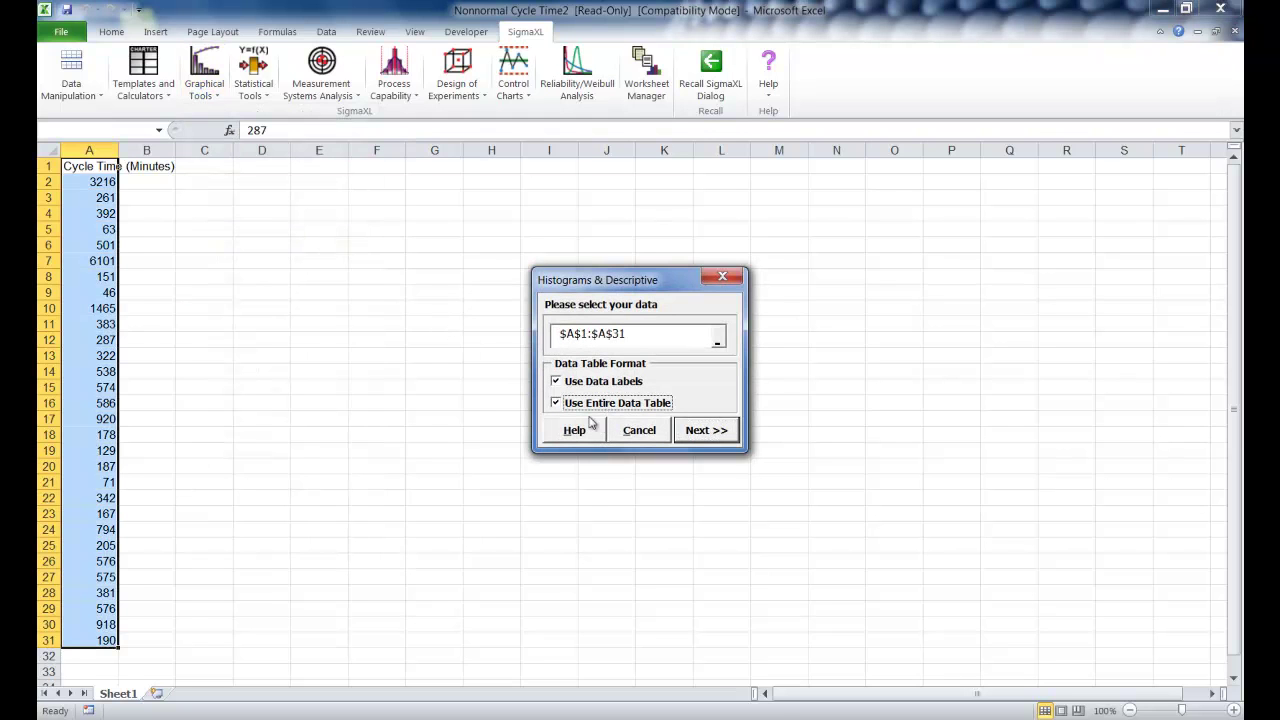
left_click(700, 432)
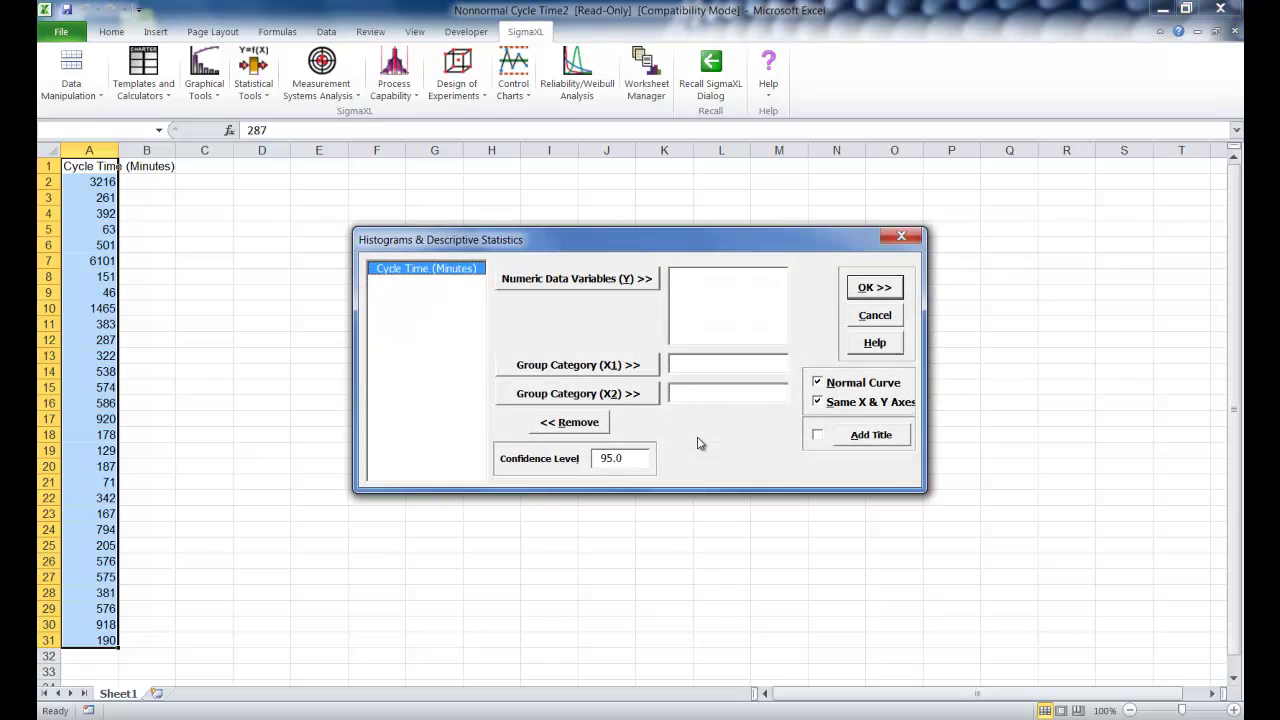
left_click(545, 283)
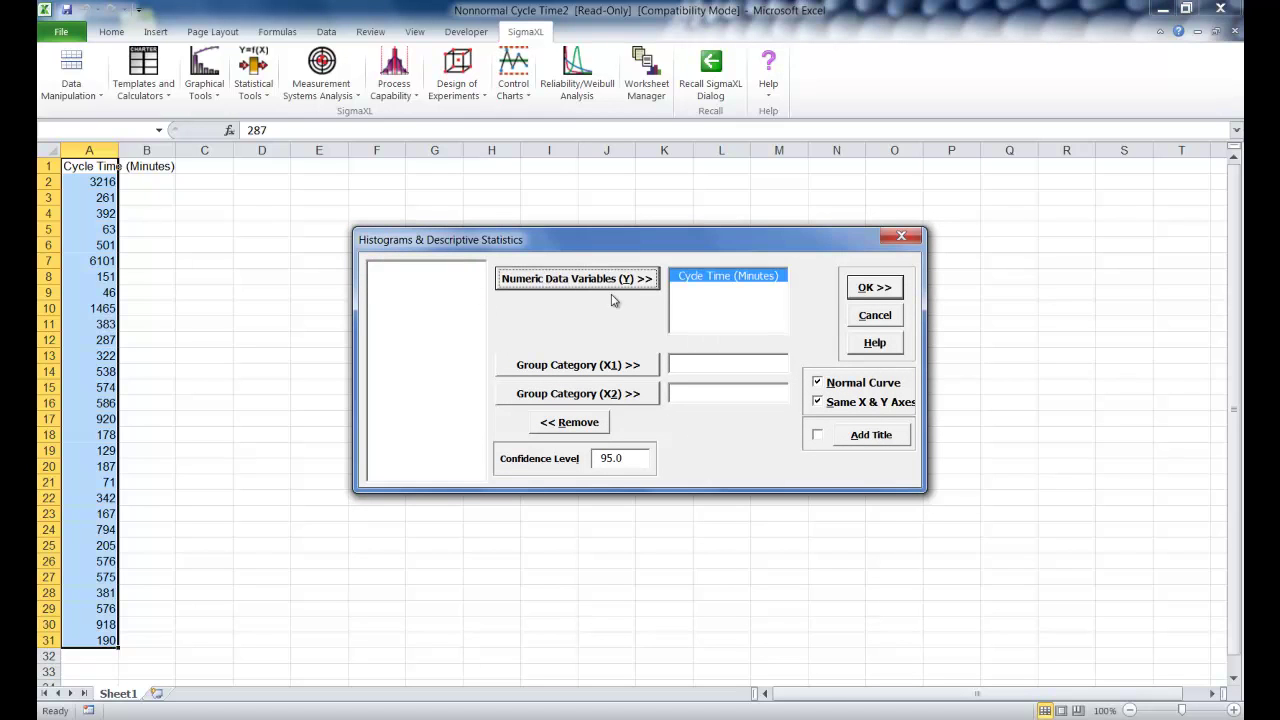
left_click(873, 289)
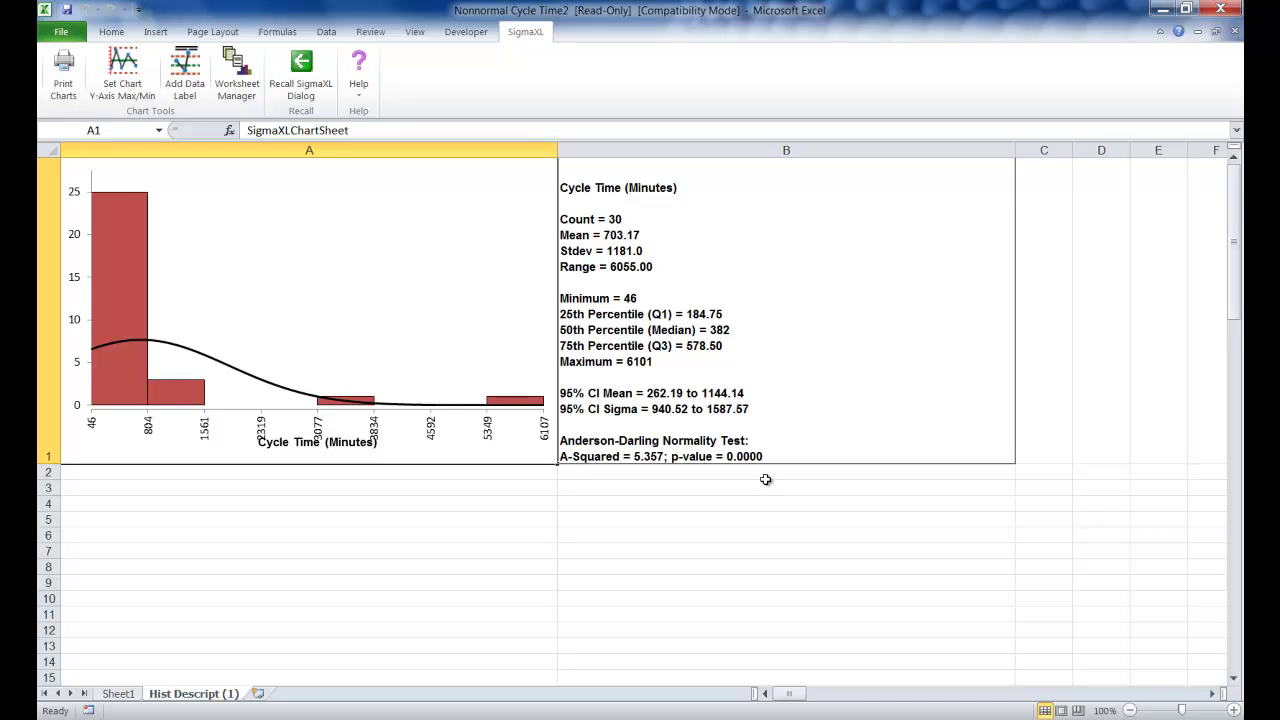
left_click(116, 694)
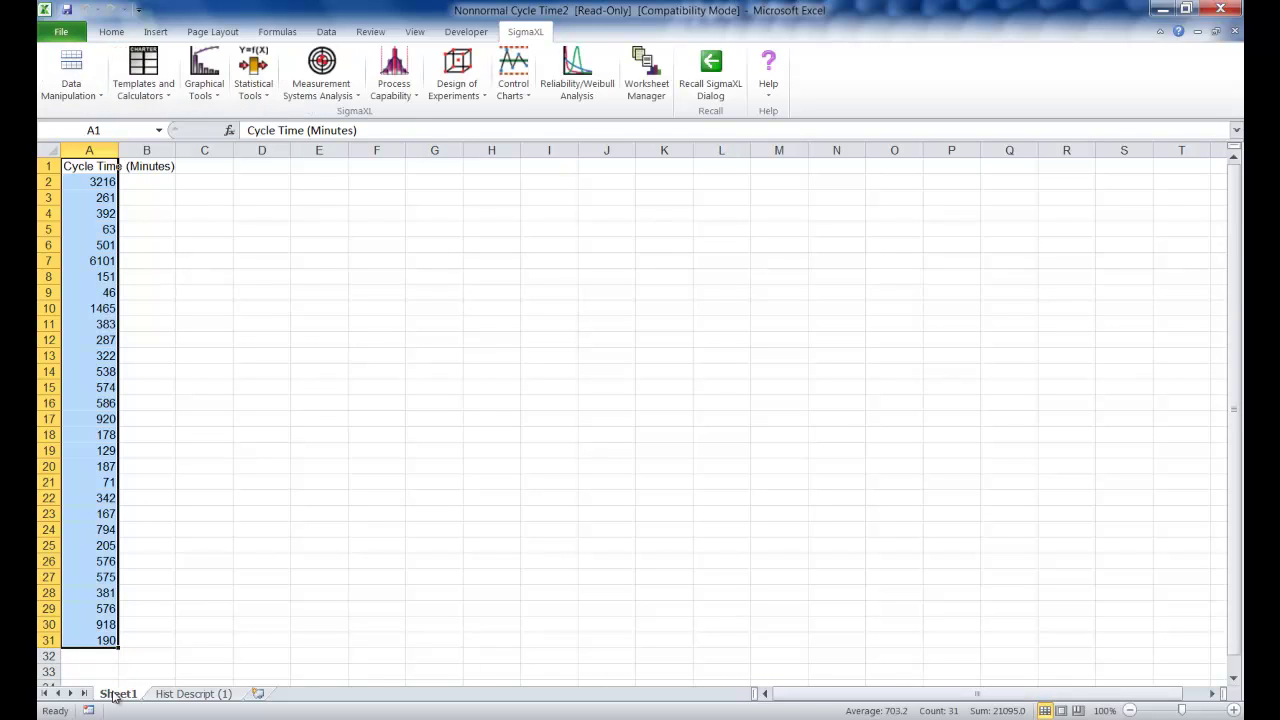
Step: Plot Cycle Time (Minutes) on a normal probability plot using the entire table, then return to Sheet1
left_click(206, 78)
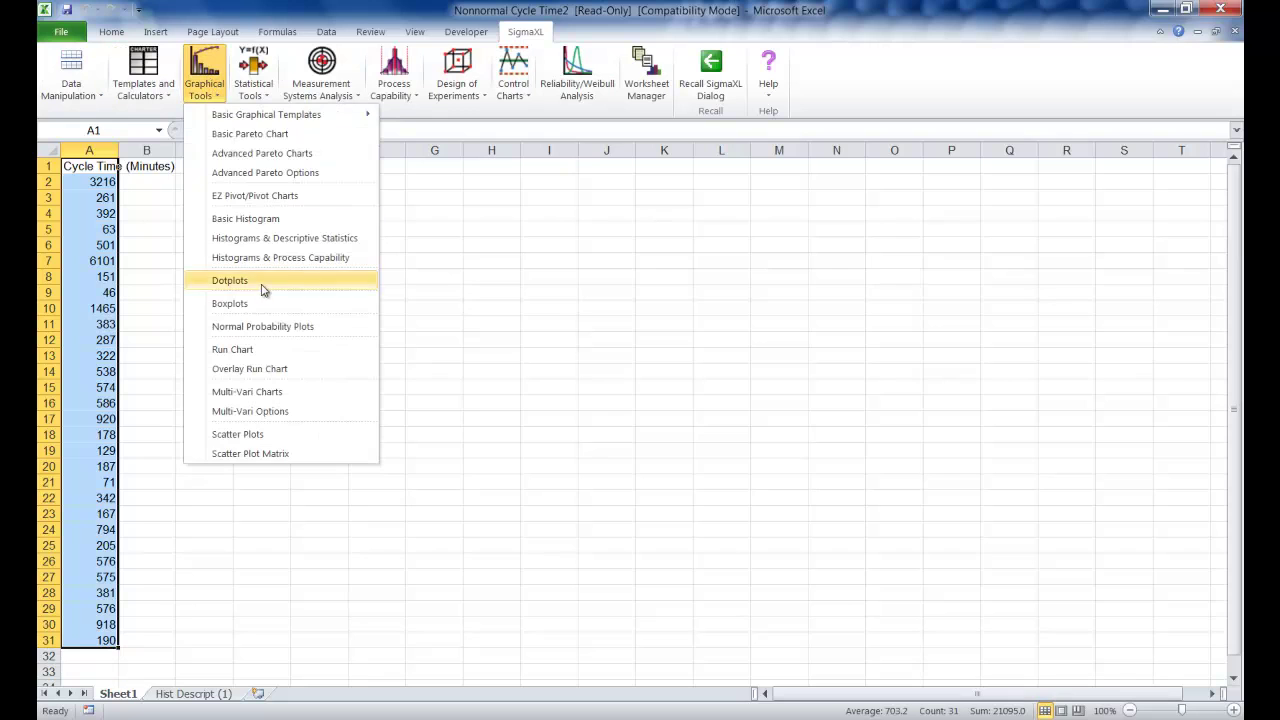
left_click(270, 326)
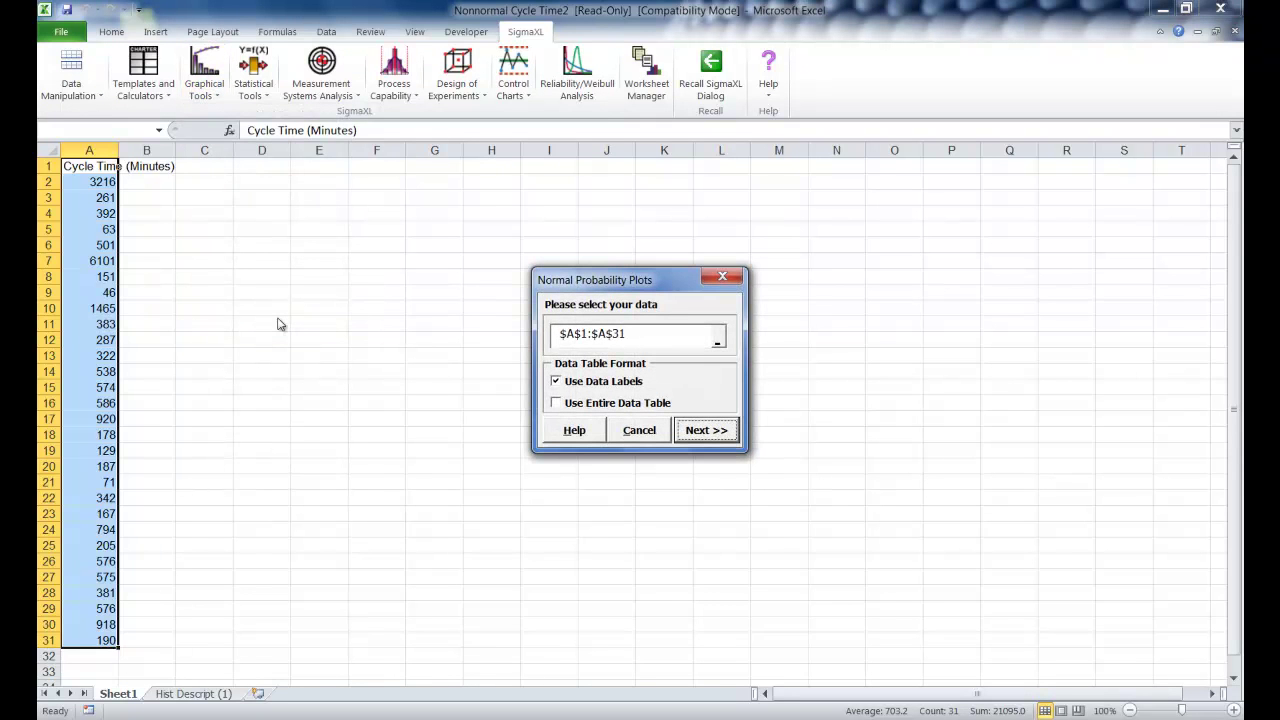
left_click(568, 404)
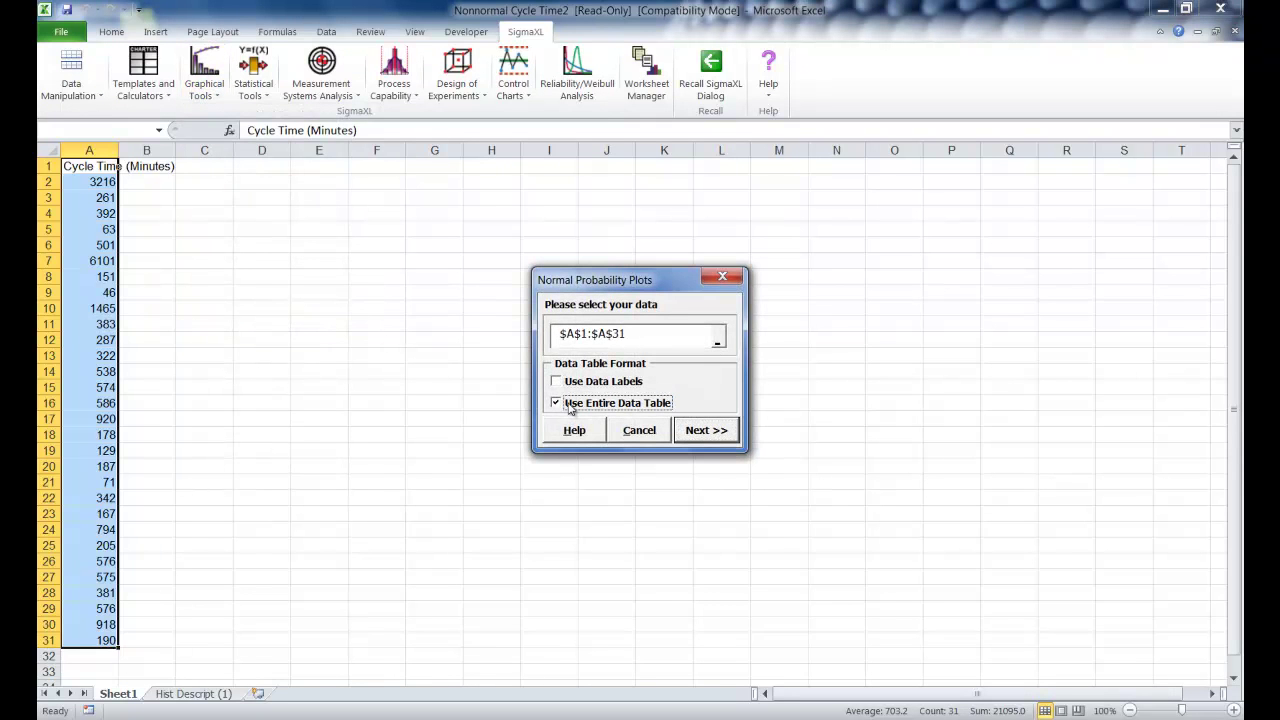
left_click(722, 436)
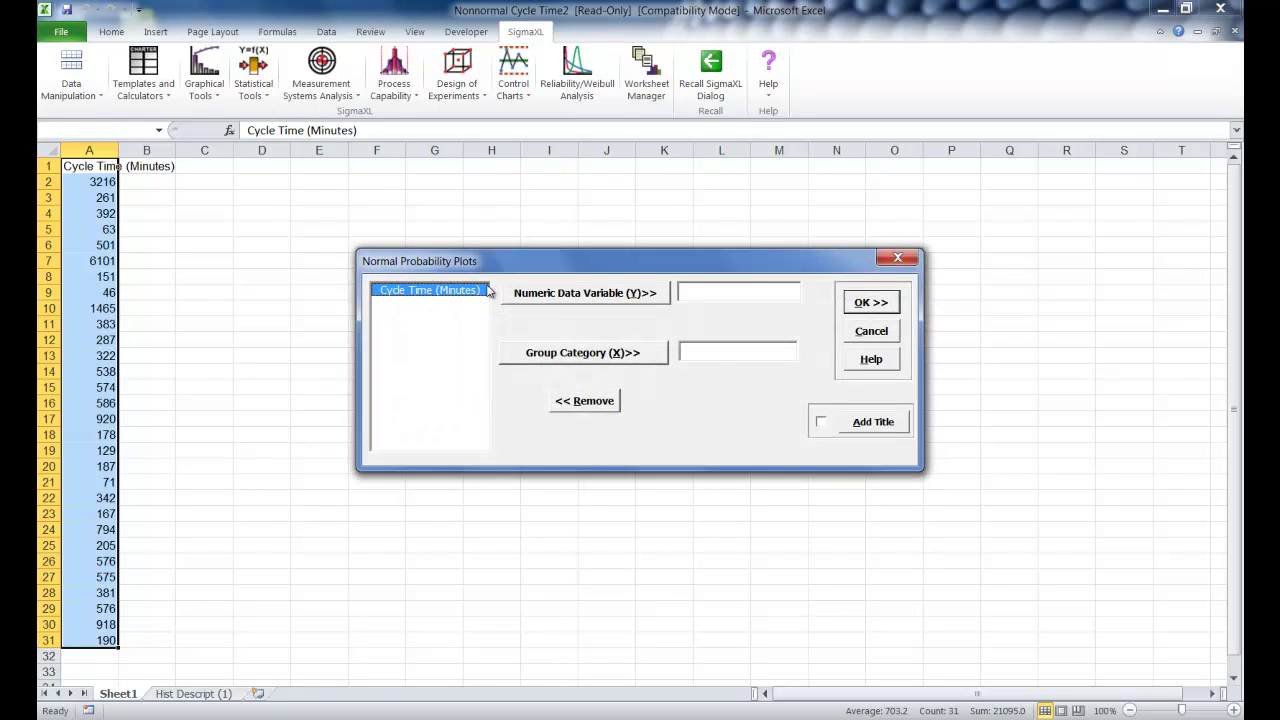
left_click(560, 302)
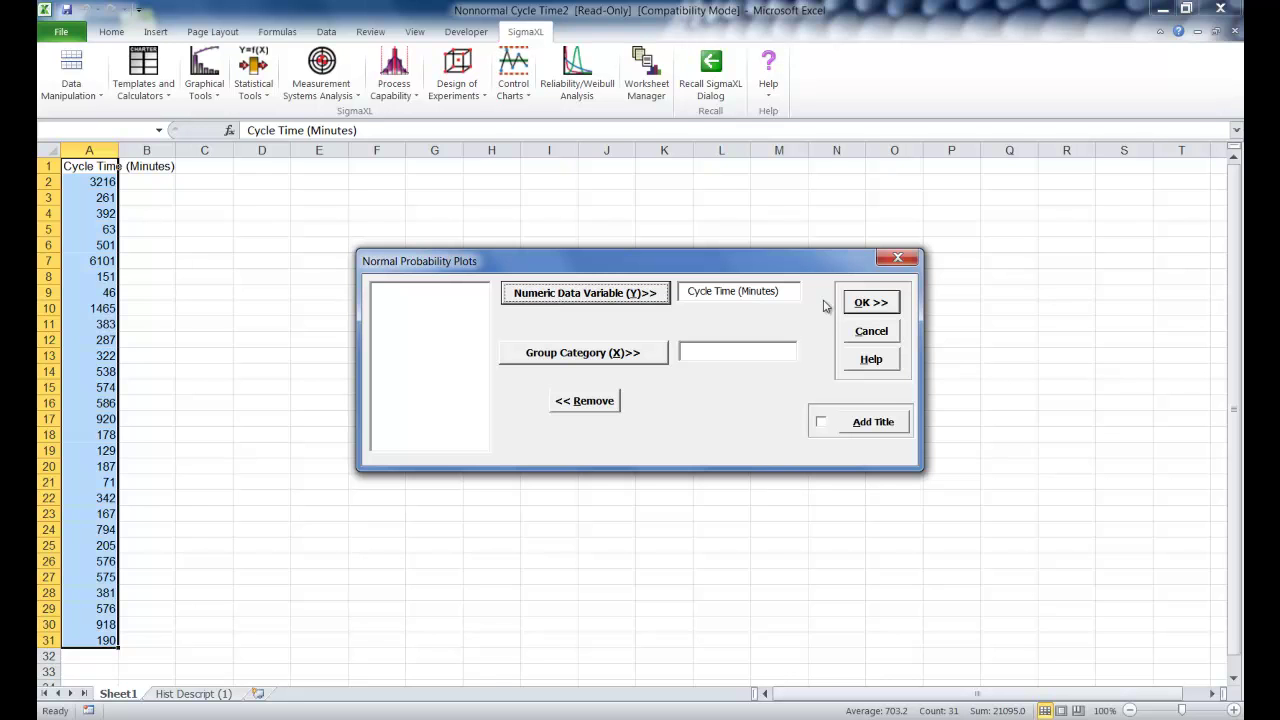
left_click(886, 302)
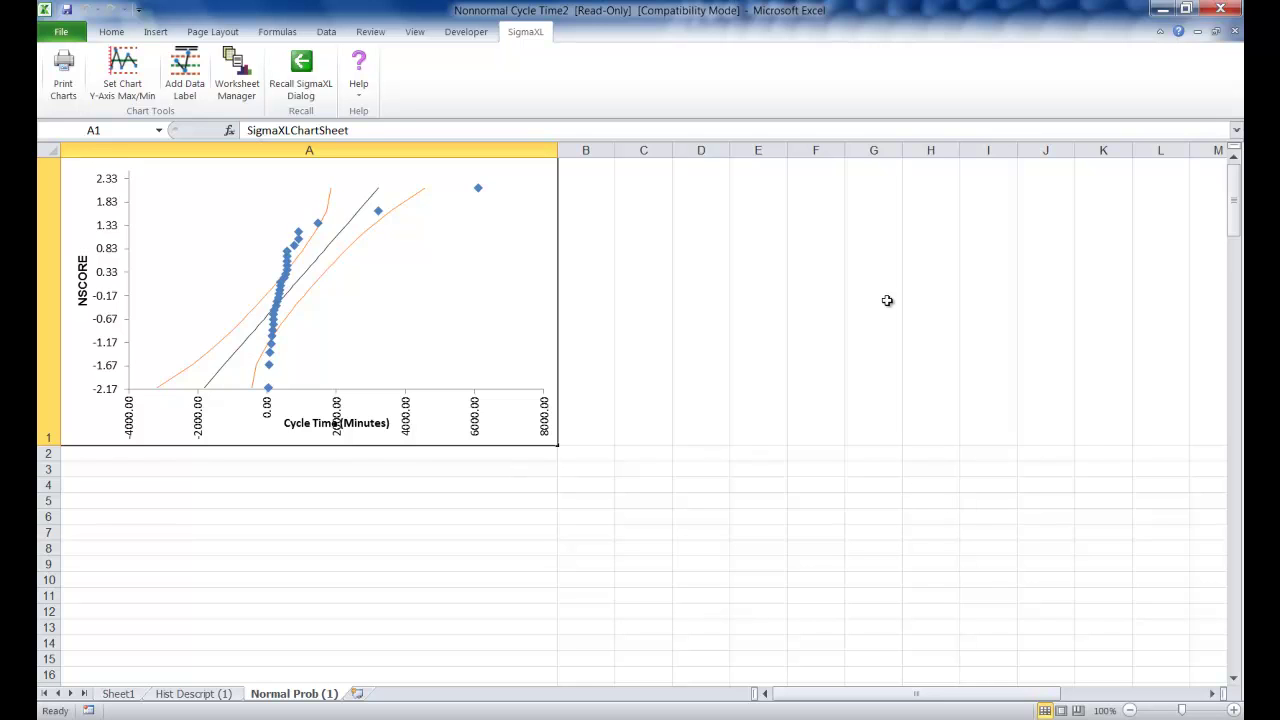
left_click(119, 686)
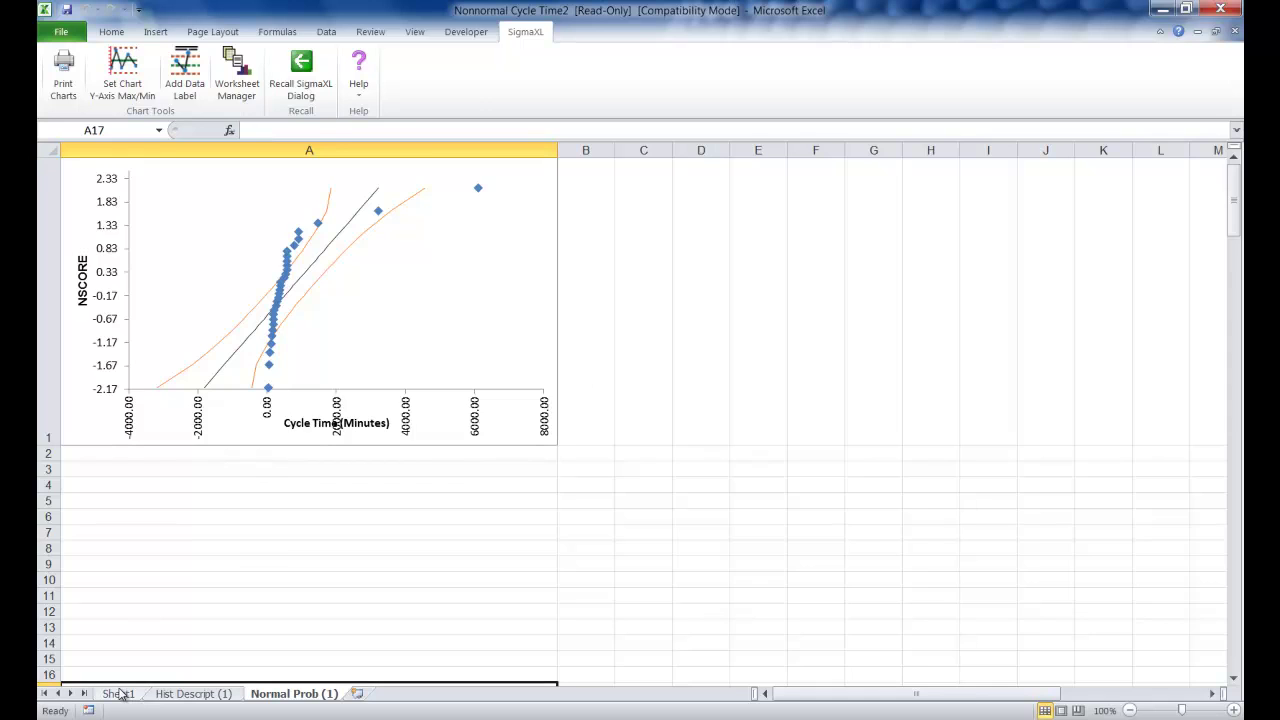
left_click(119, 693)
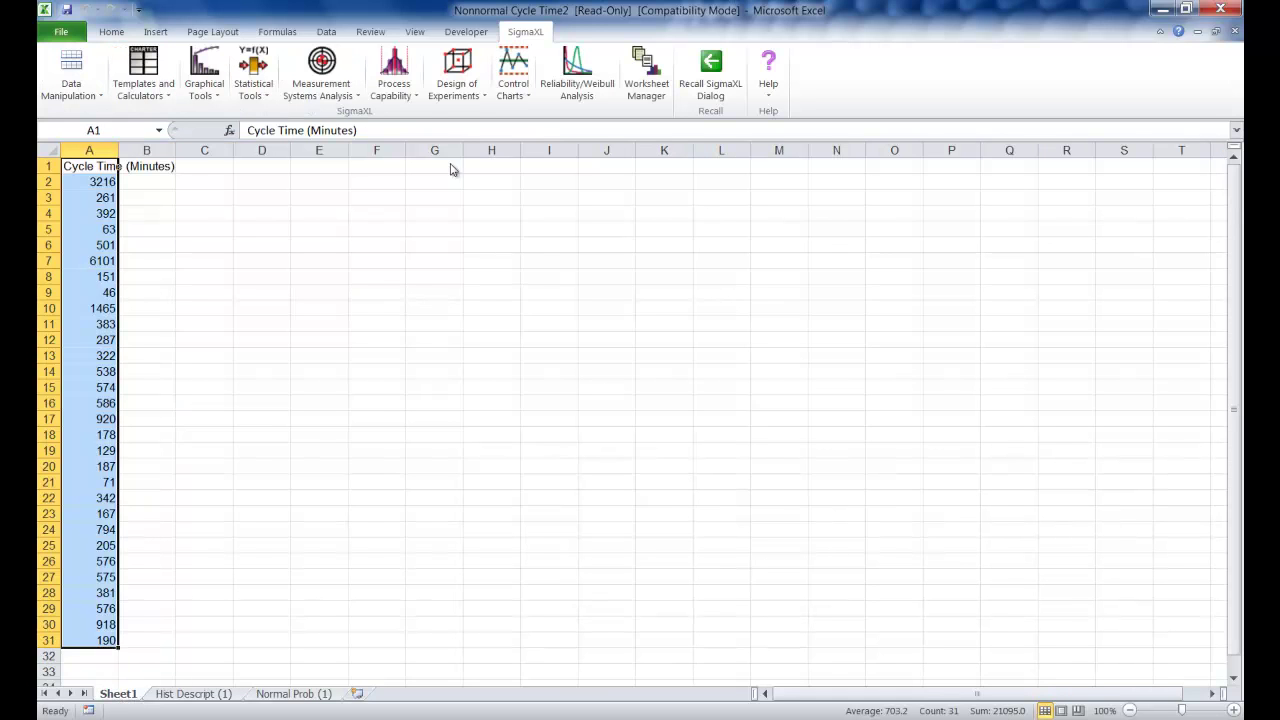
Step: Run a Capability Combination Report (Individuals) on Cycle Time (Minutes) with USL 1000
left_click(407, 86)
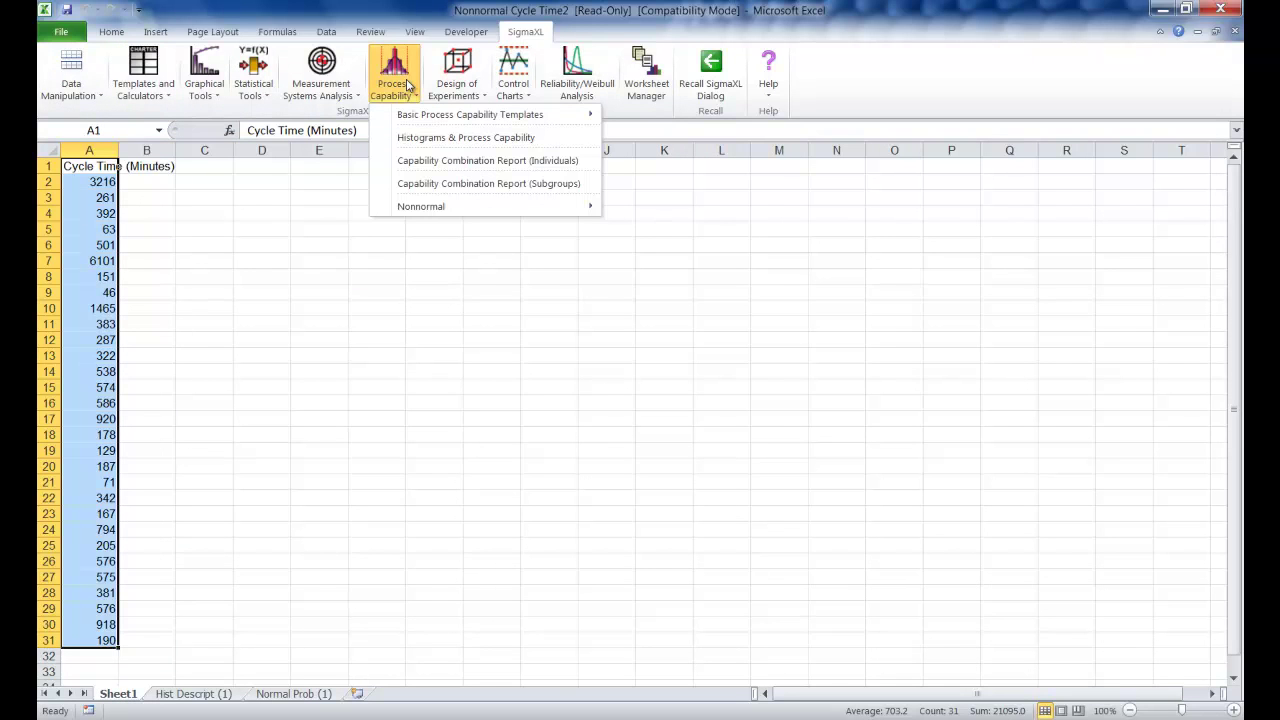
left_click(455, 162)
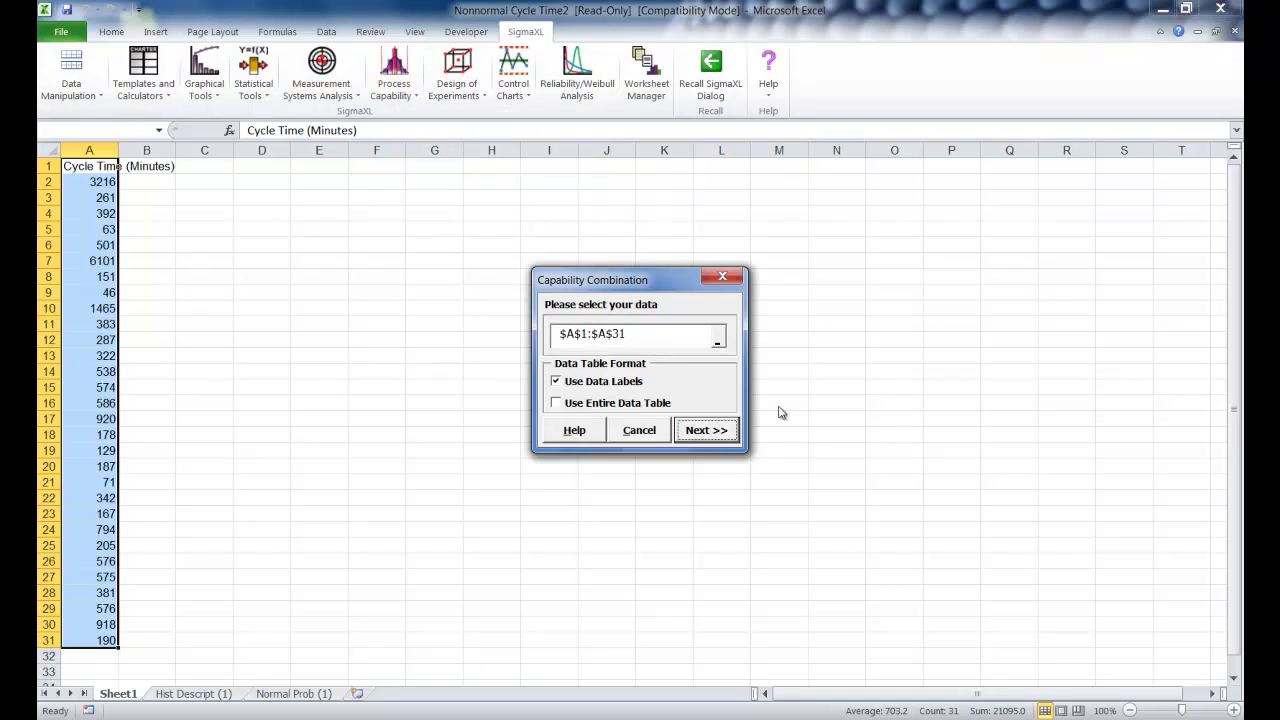
left_click(636, 404)
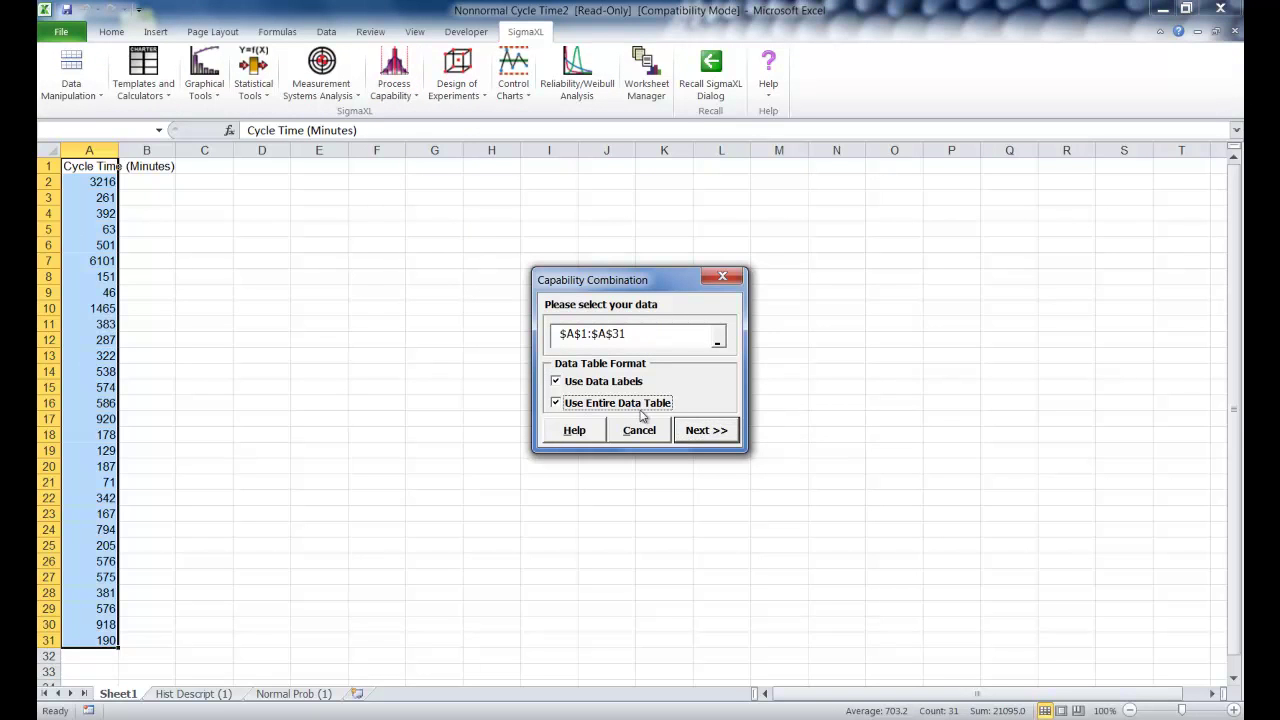
left_click(704, 434)
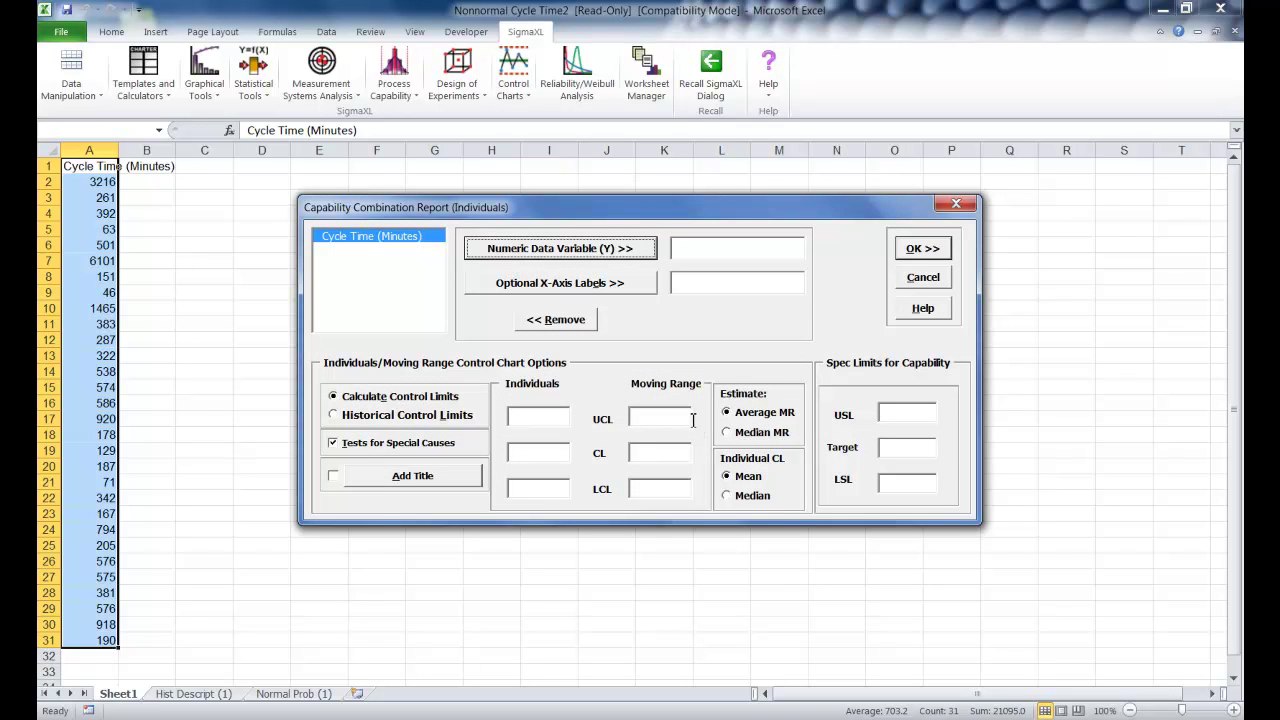
left_click(546, 256)
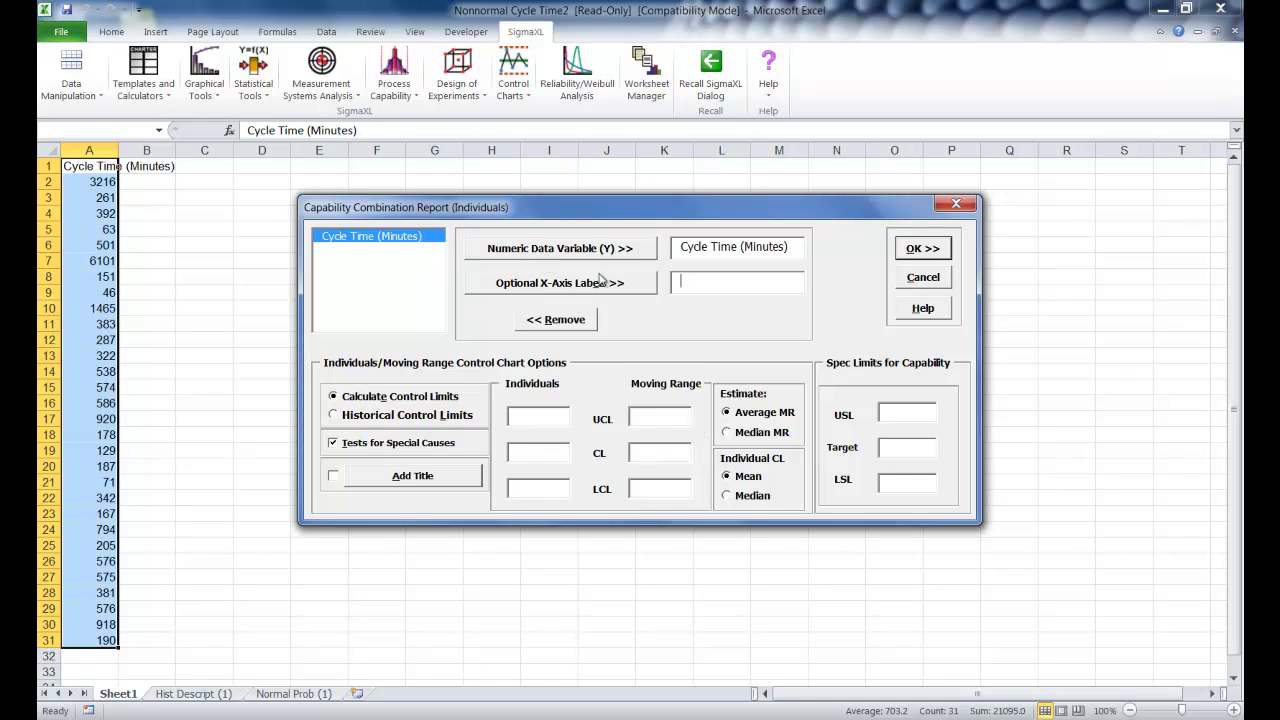
left_click(918, 418)
type("1000")
left_click(912, 249)
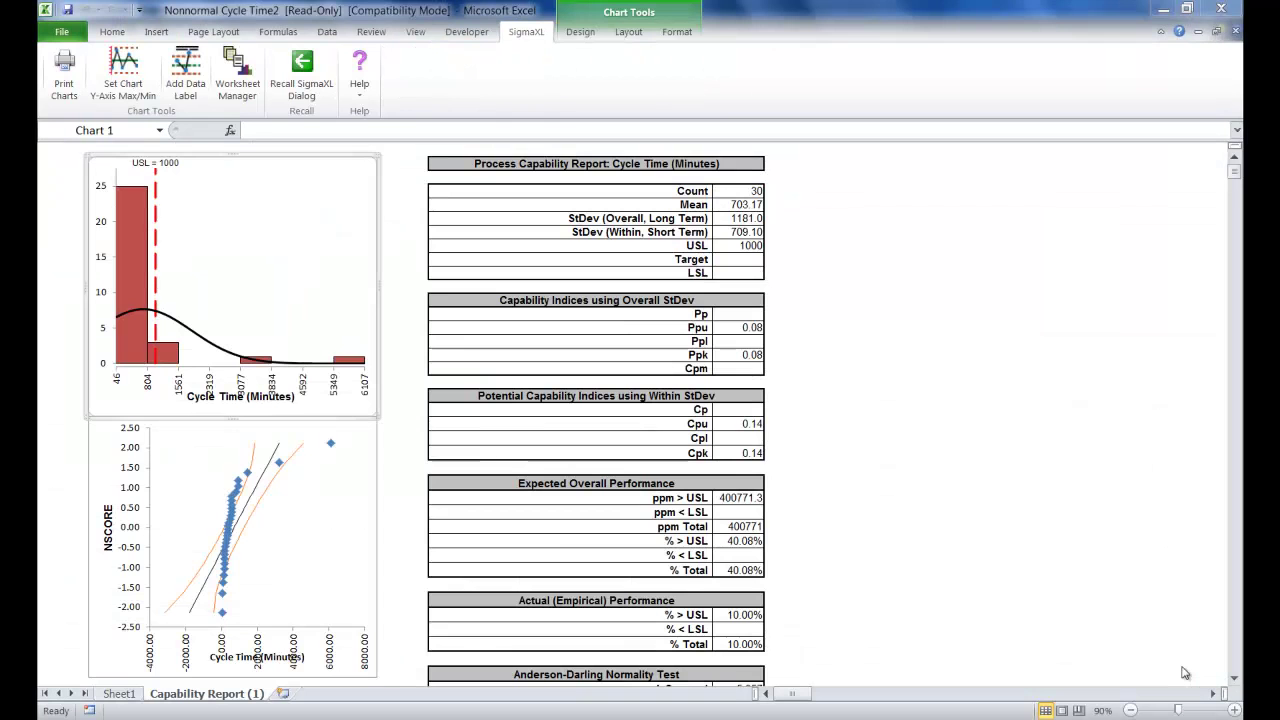
Step: Zoom out through the Capability Report sheet down to the I-MR charts, then go back to Sheet1
left_click(1236, 678)
left_click_drag(1236, 680, 1236, 680)
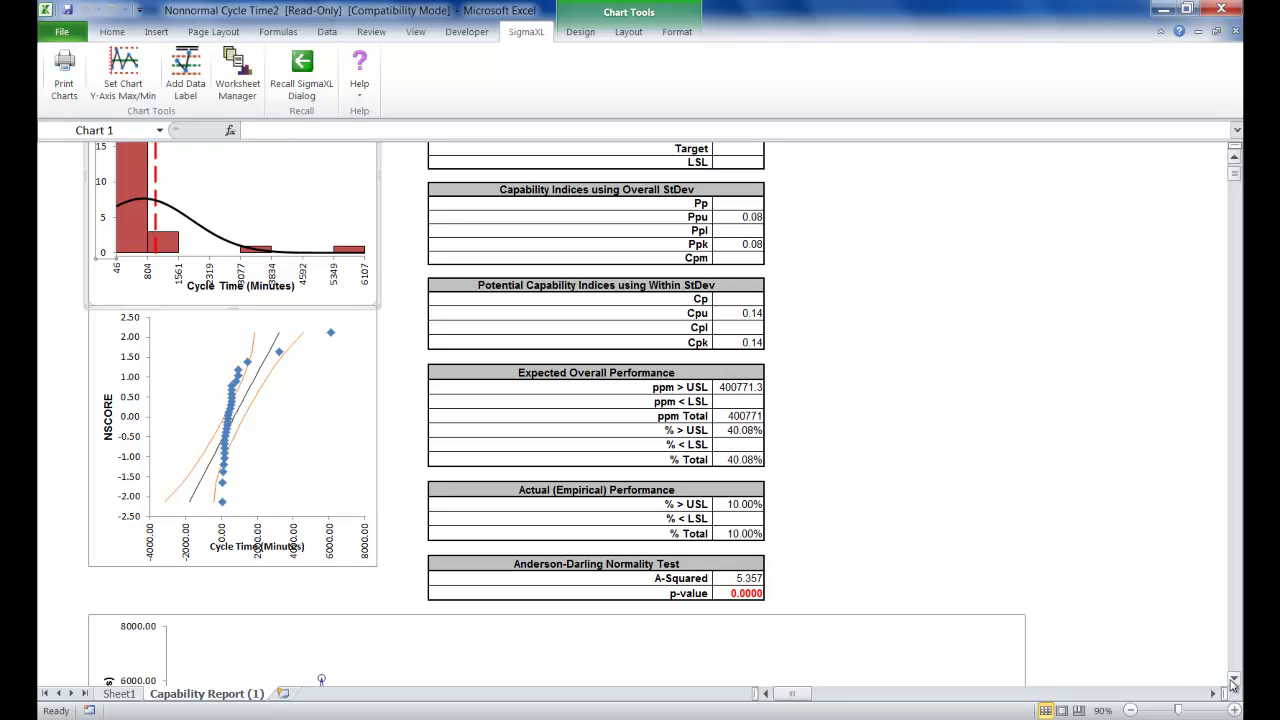
left_click(1132, 710)
left_click(1132, 710)
left_click(1236, 678)
left_click(1236, 678)
left_click(1236, 678)
left_click(1236, 678)
left_click(1236, 678)
left_click(1236, 678)
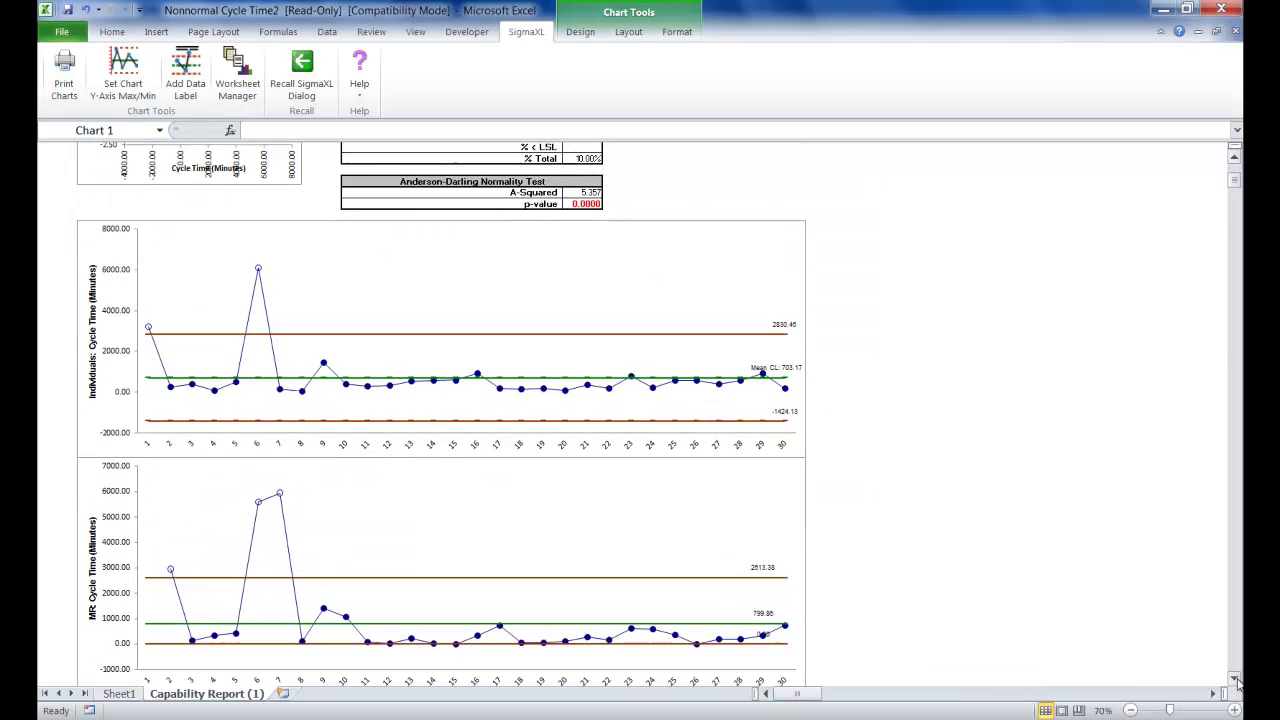
left_click(1236, 678)
left_click(1236, 678)
left_click(1236, 678)
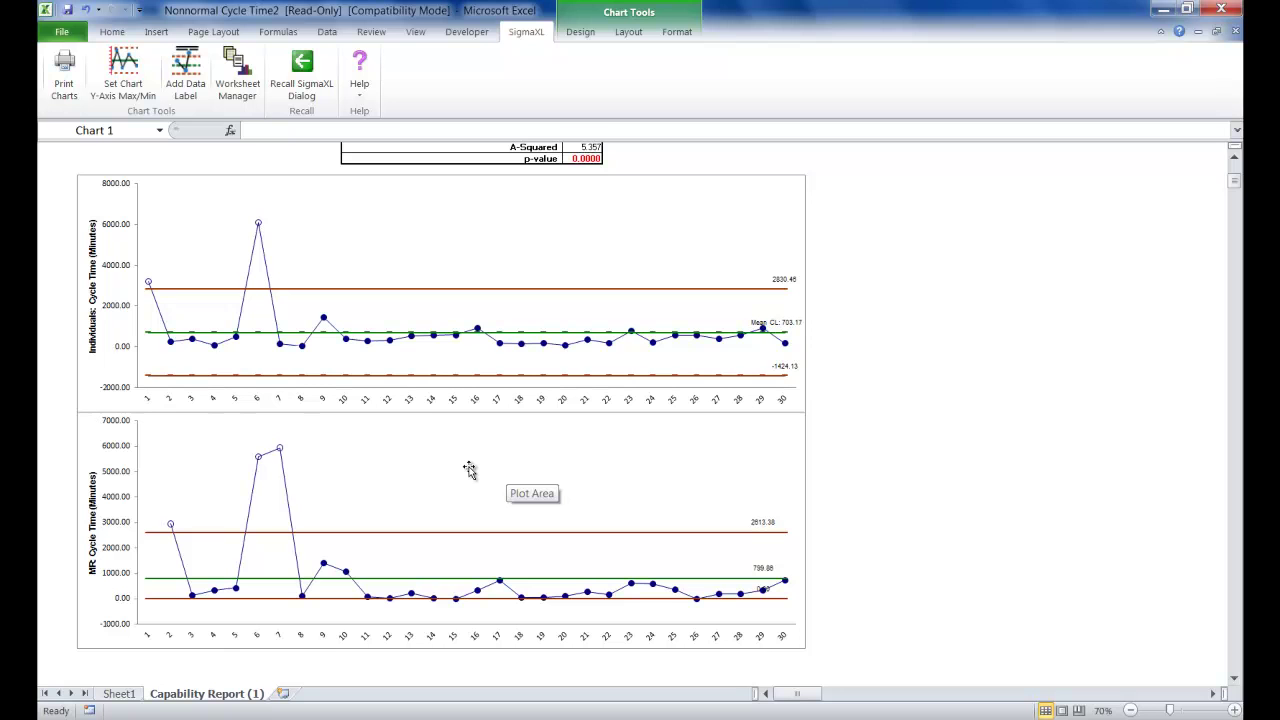
left_click(121, 695)
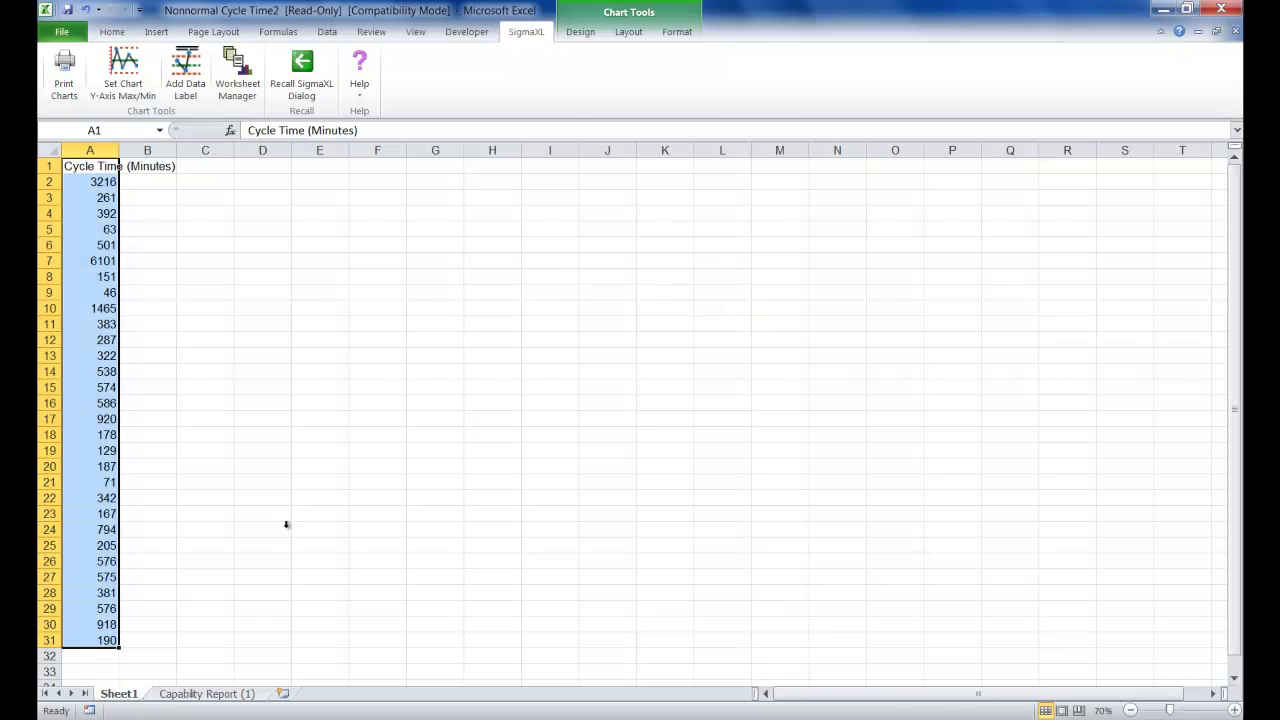
Step: Run the Individuals Nonnormal capability report on Cycle Time with Box-Cox, USL 1000 and special-cause tests
left_click(396, 75)
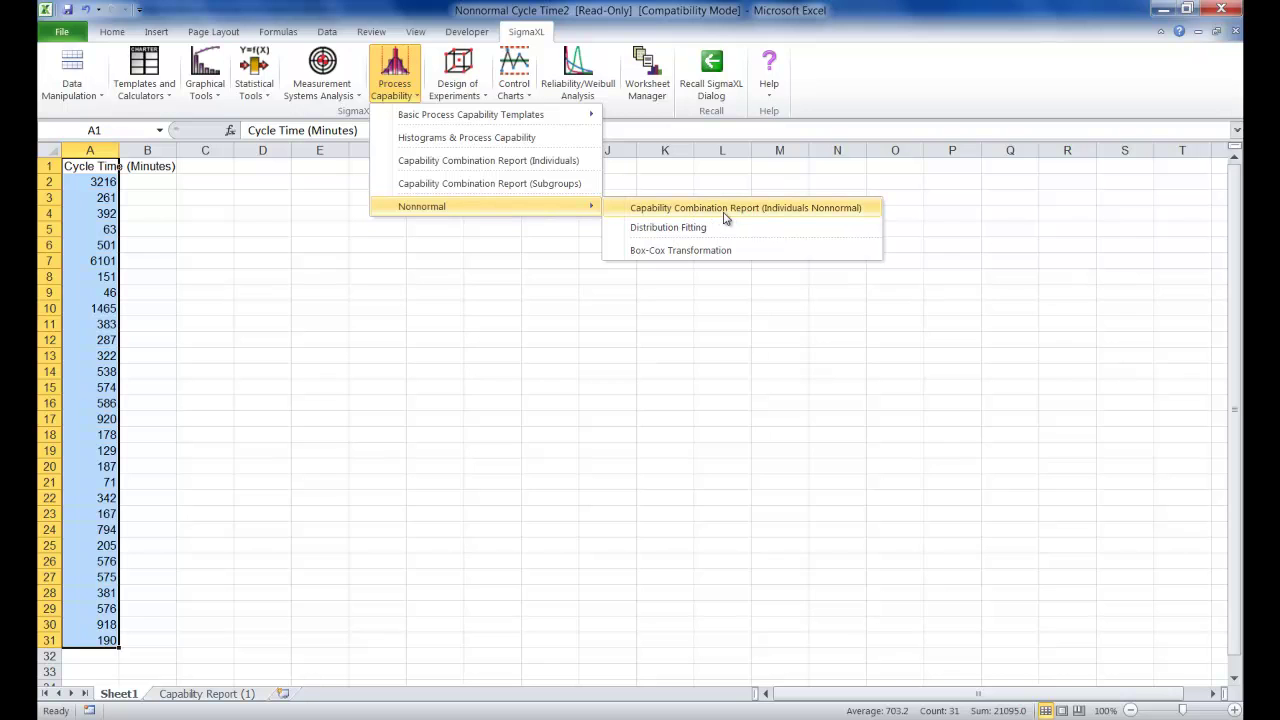
left_click(771, 215)
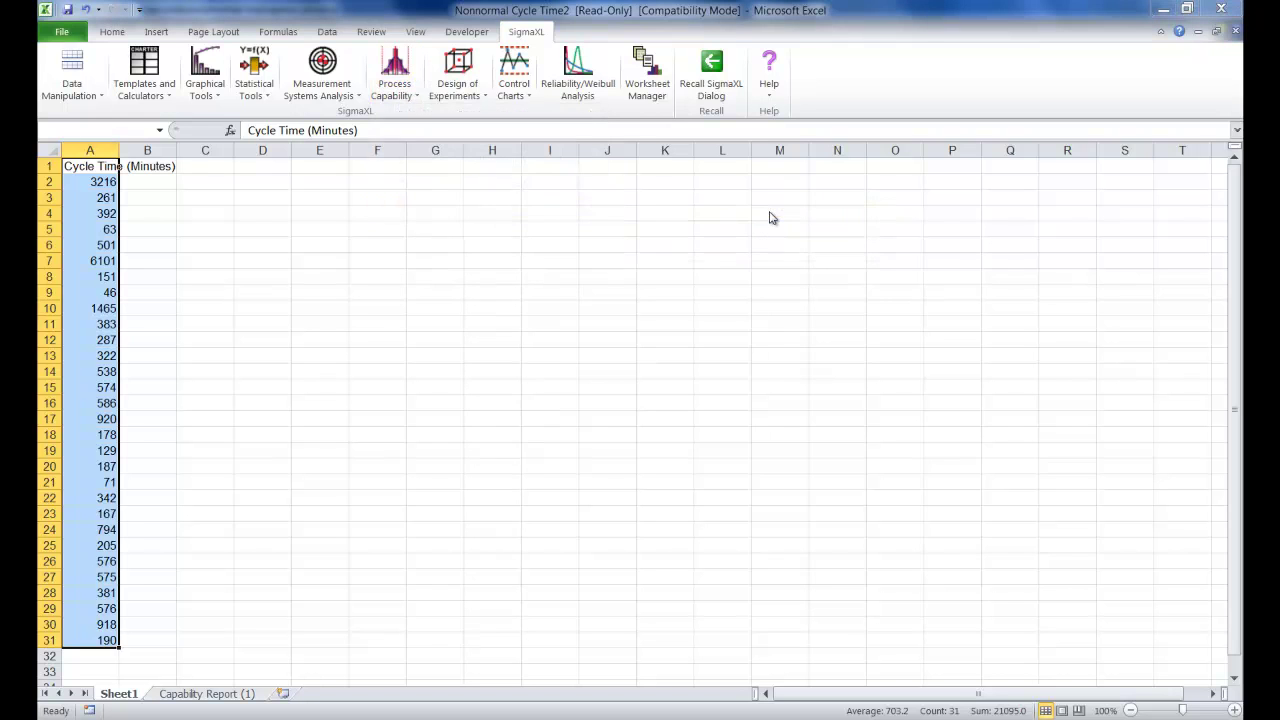
left_click(556, 403)
left_click(718, 432)
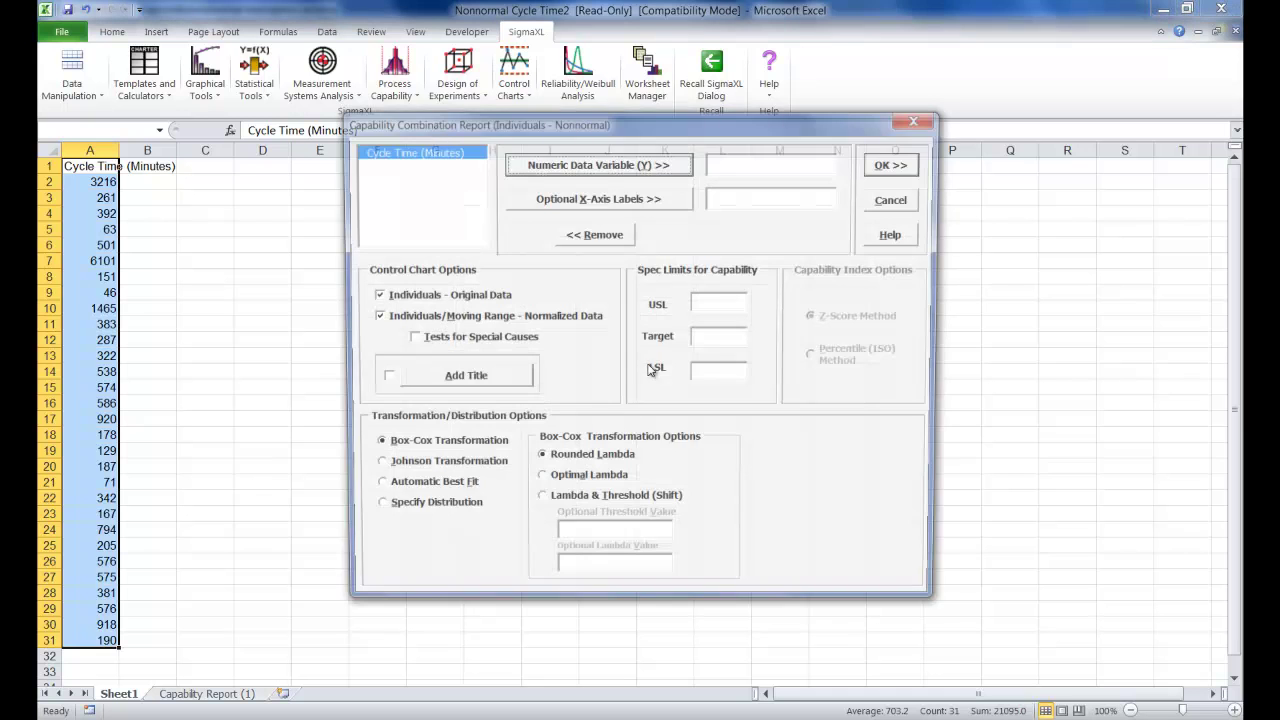
left_click(576, 168)
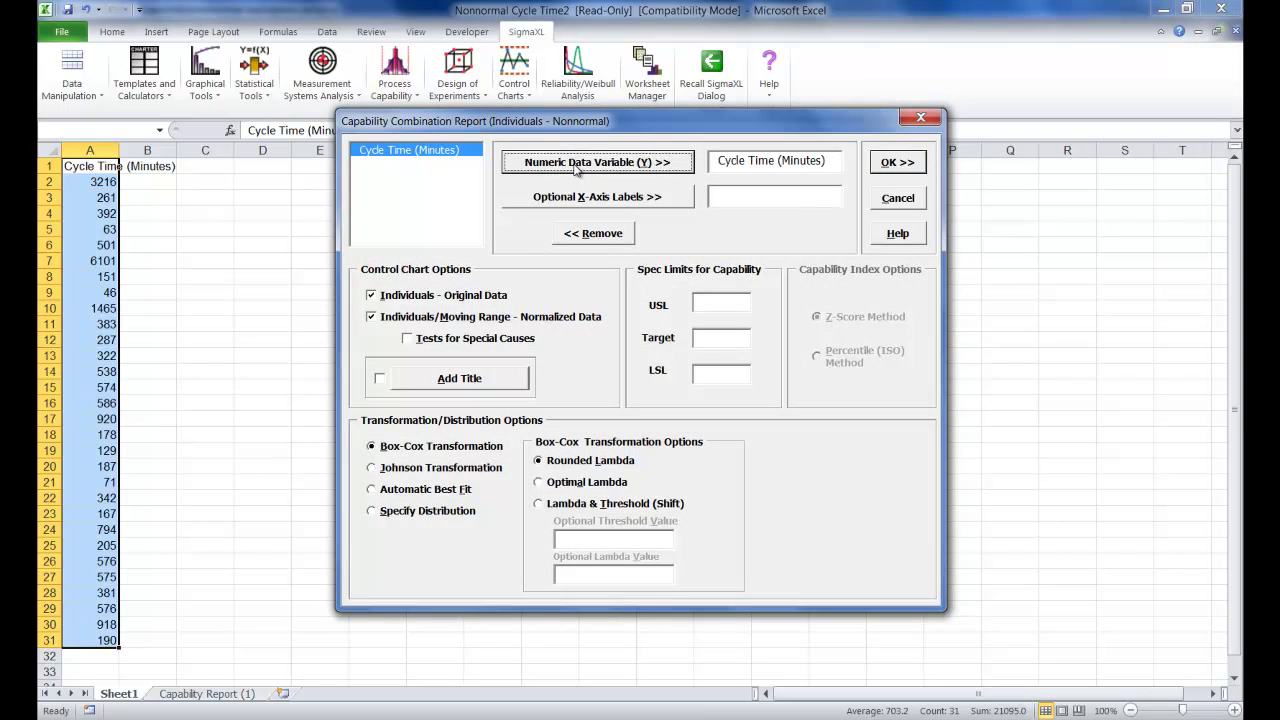
left_click(735, 312)
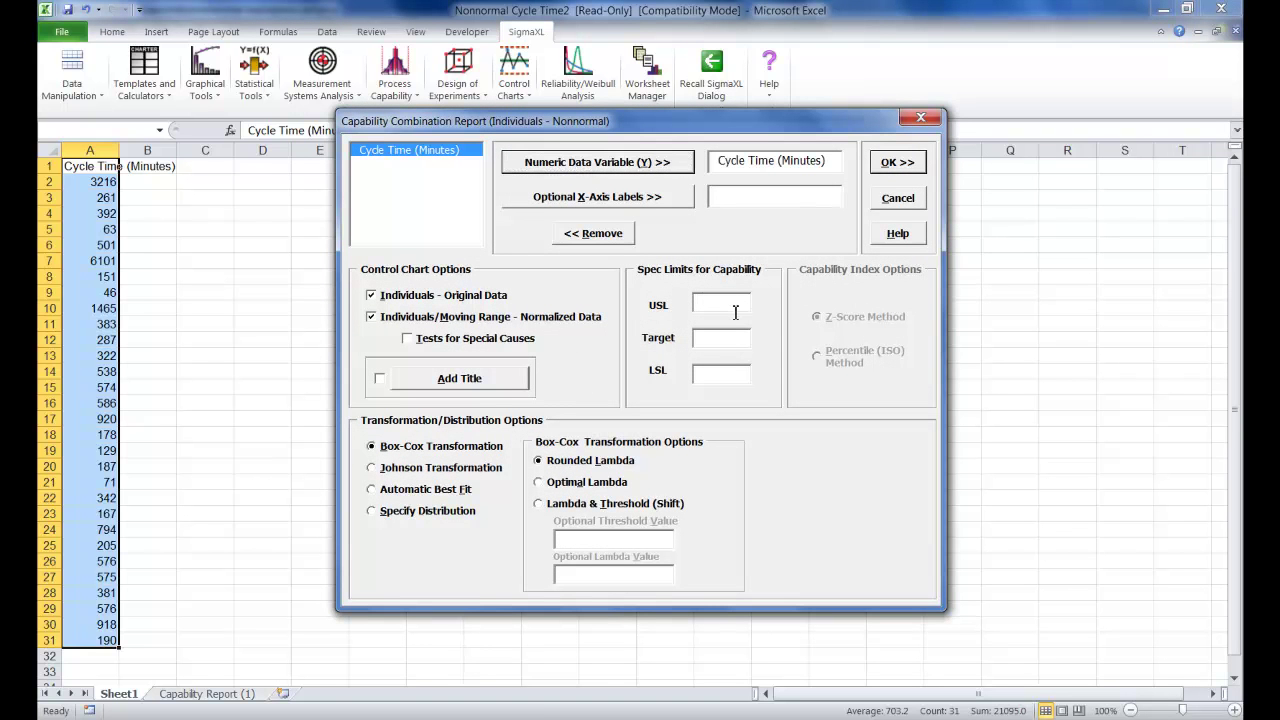
type("1000")
left_click(408, 340)
left_click(893, 166)
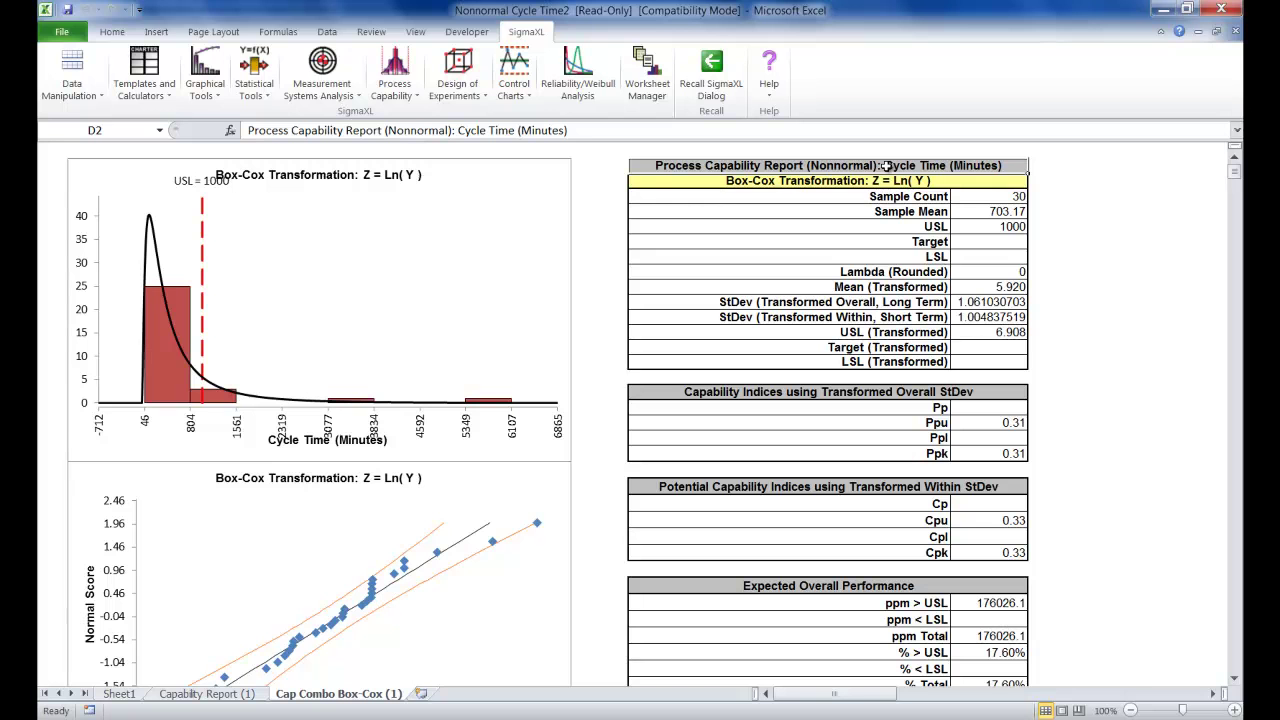
left_click(1130, 710)
left_click(1130, 710)
left_click(1130, 710)
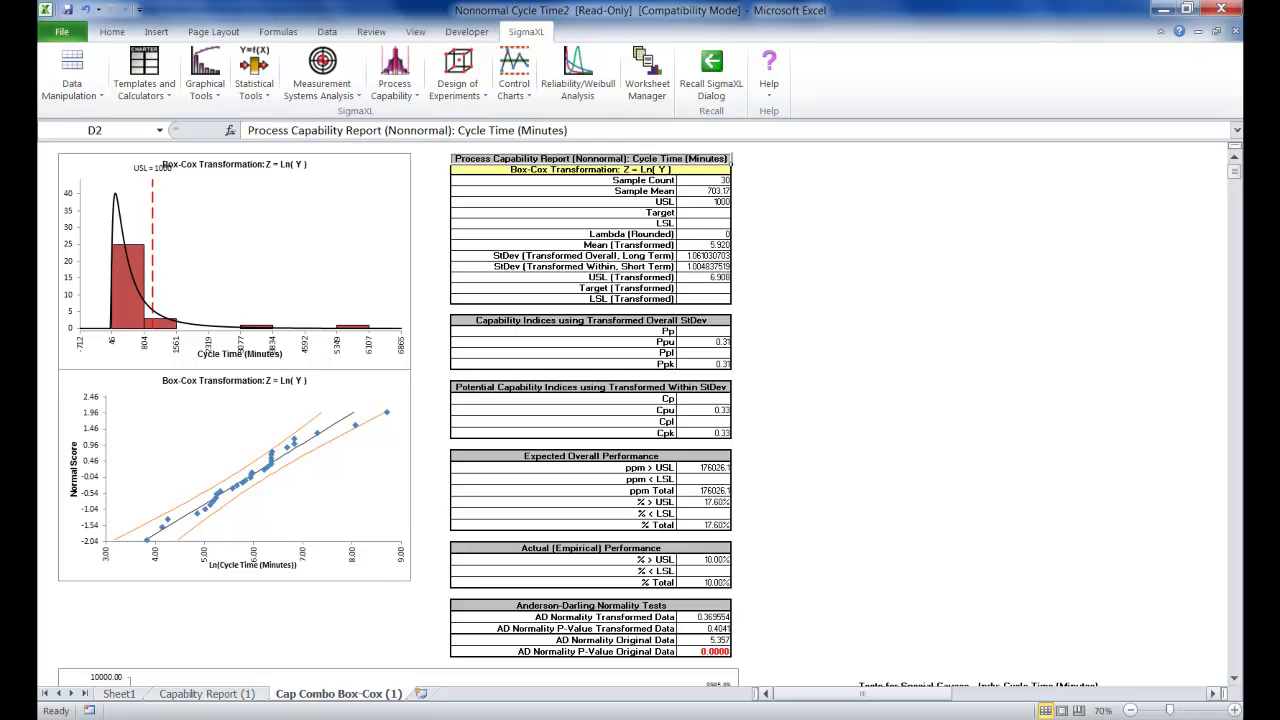
left_click(1131, 710)
left_click(1131, 710)
left_click(1131, 710)
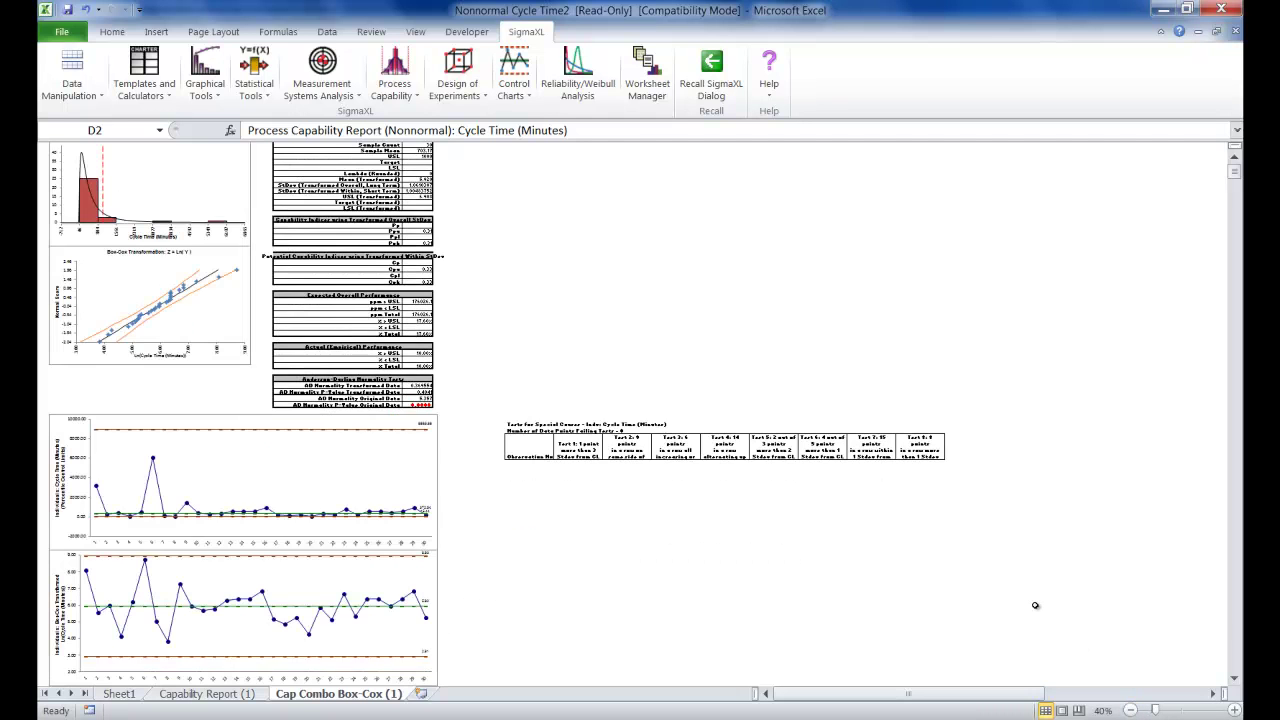
scroll(1036, 605, "down", 3)
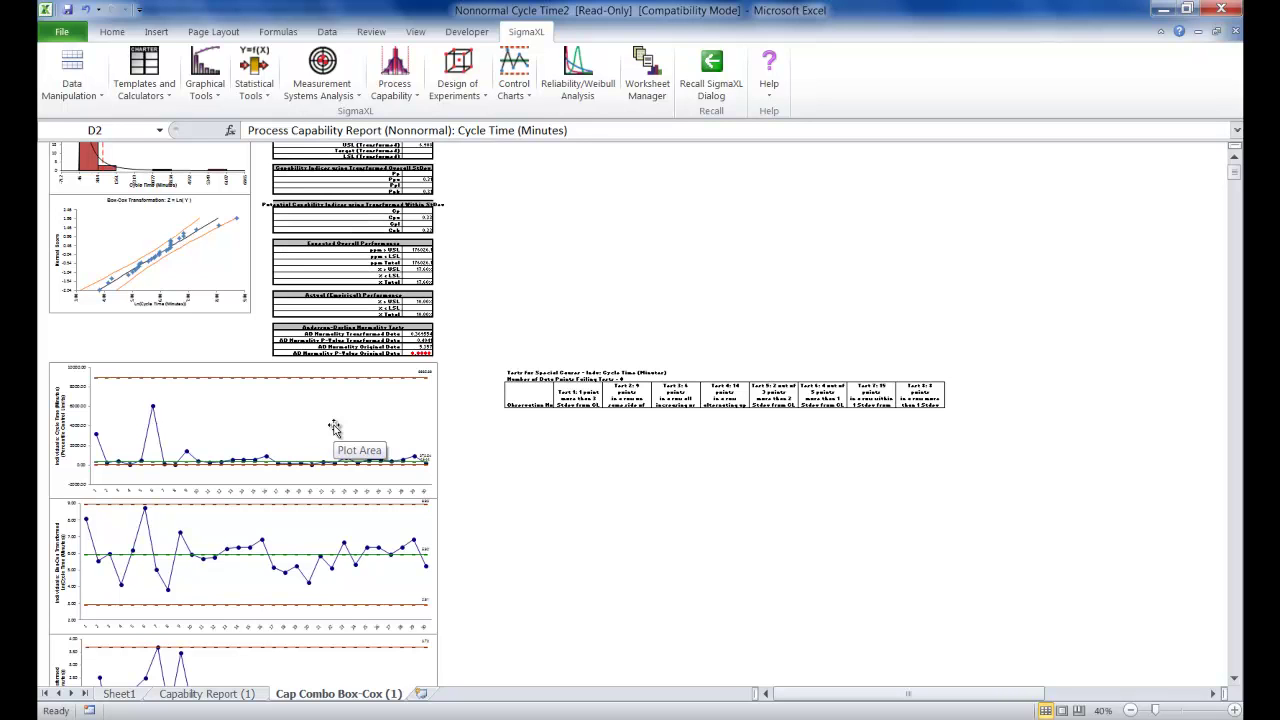
Step: Rerun the recalled nonnormal report with Automatic Best Fit and scroll to the Anderson-Darling results
left_click(709, 92)
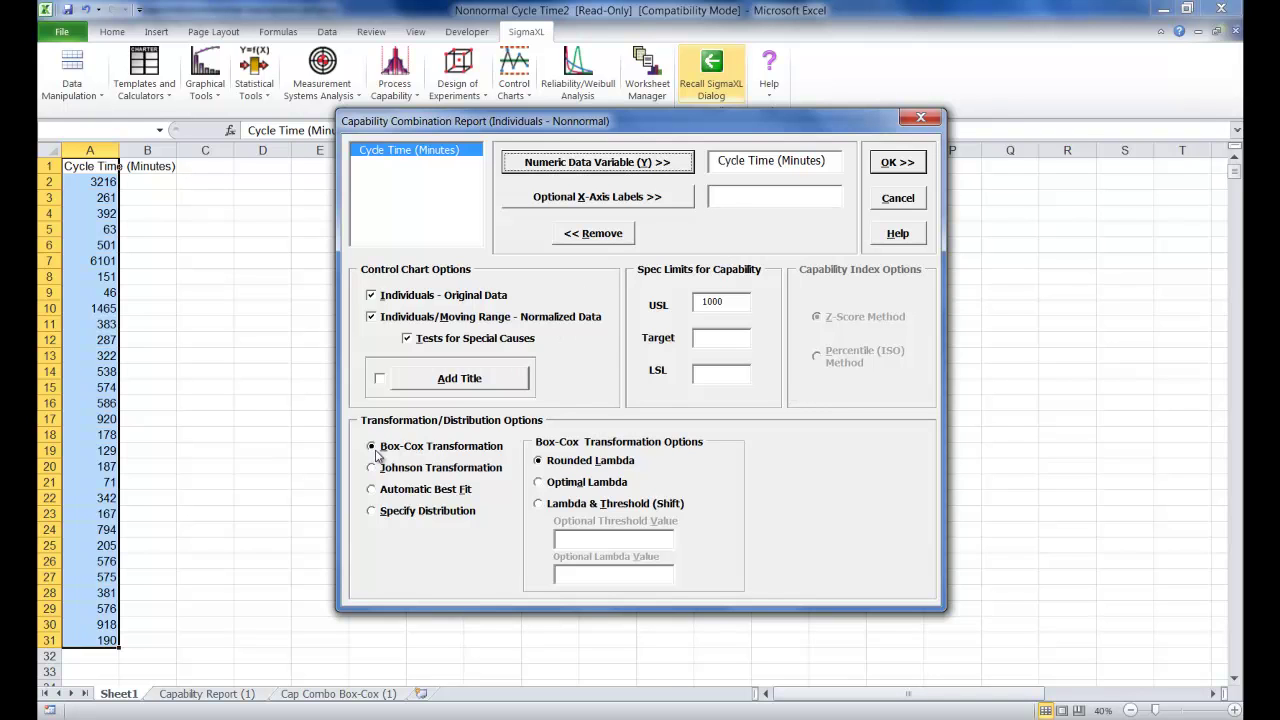
left_click(380, 491)
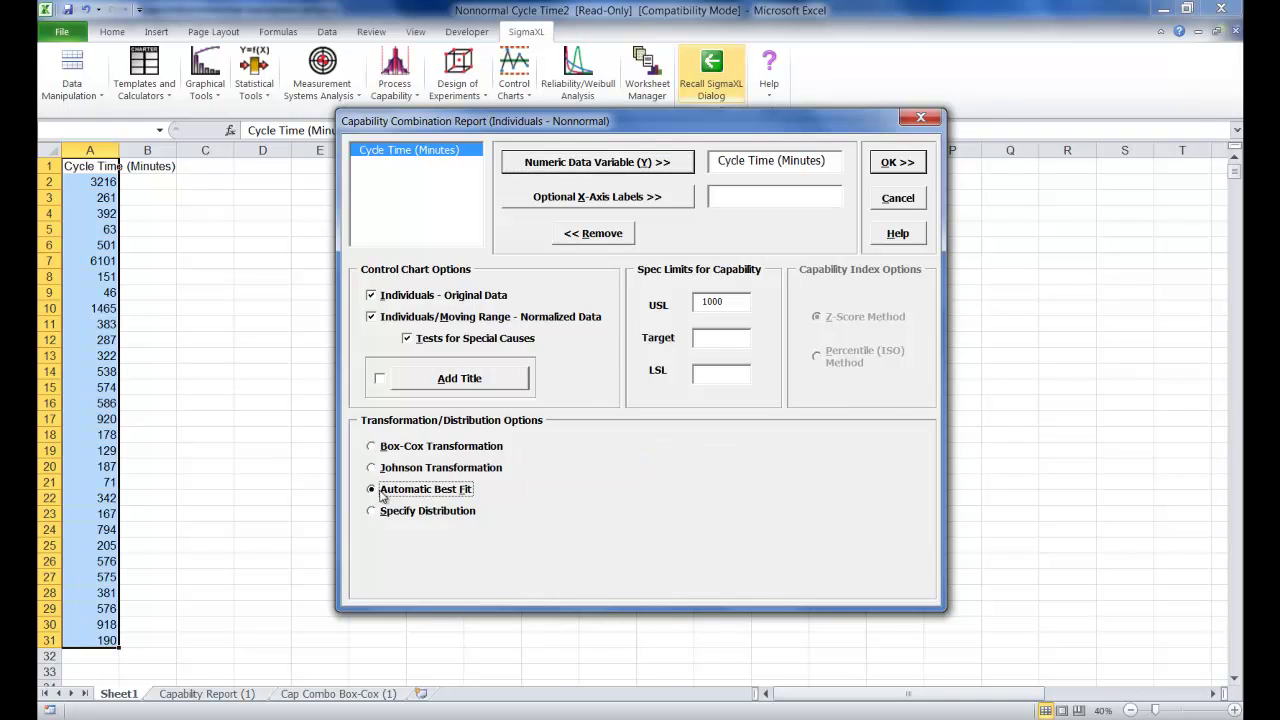
left_click(925, 163)
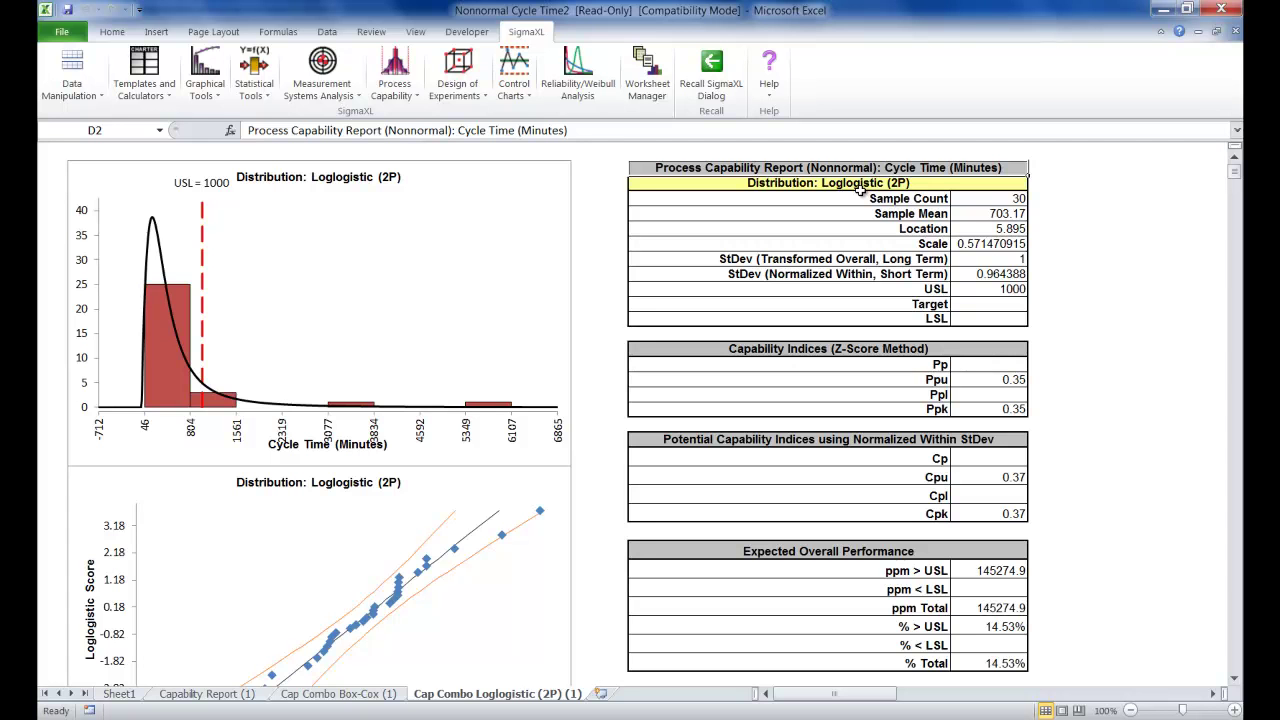
left_click(1235, 679)
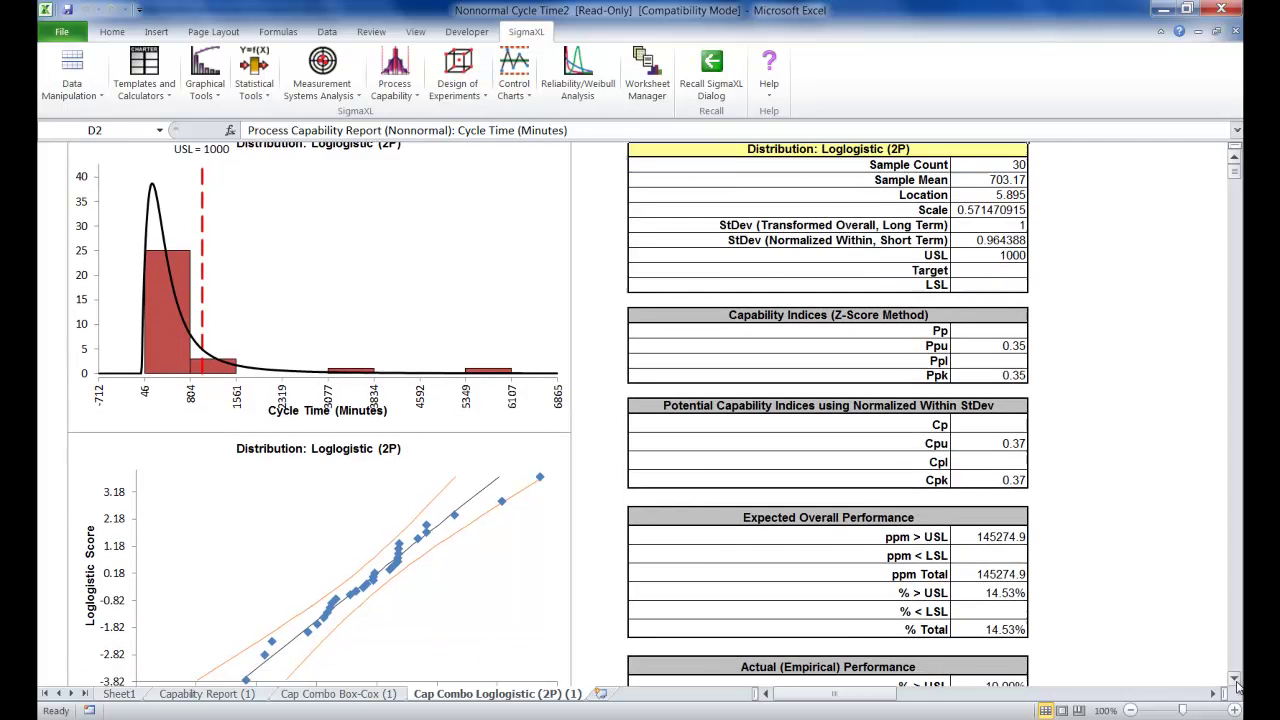
left_click(1235, 679)
scroll(1235, 683, "down", 4)
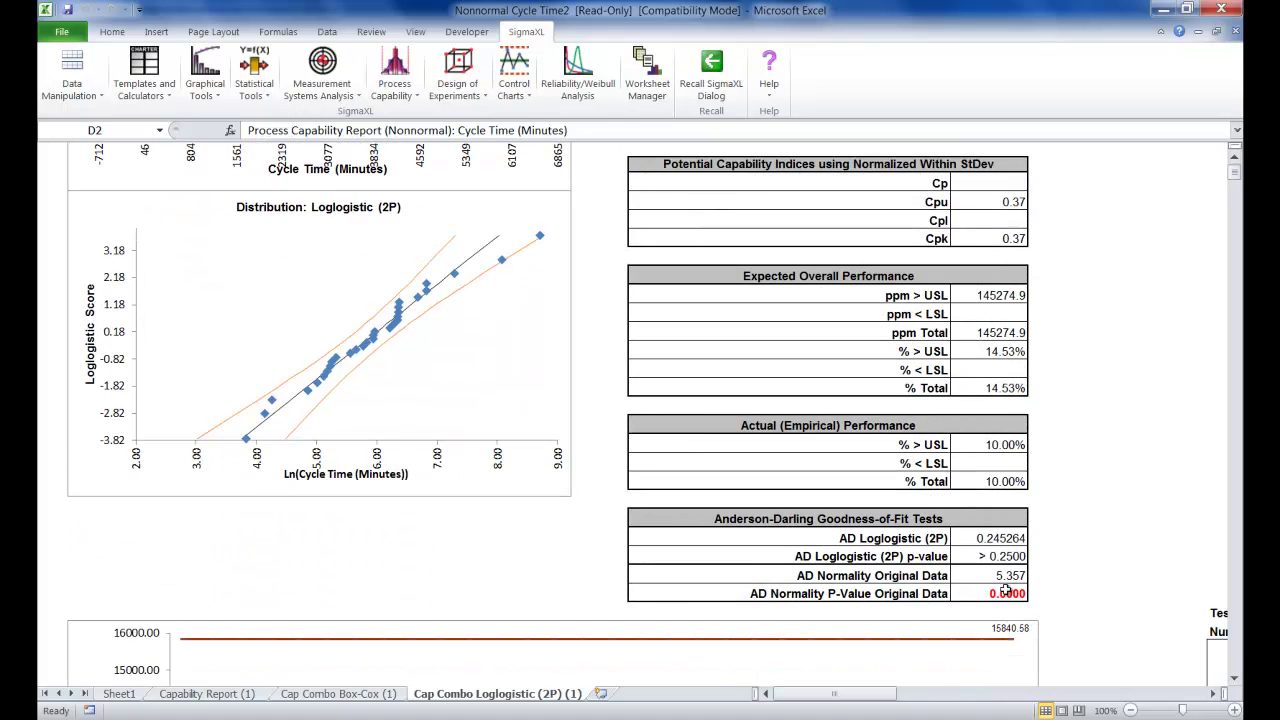